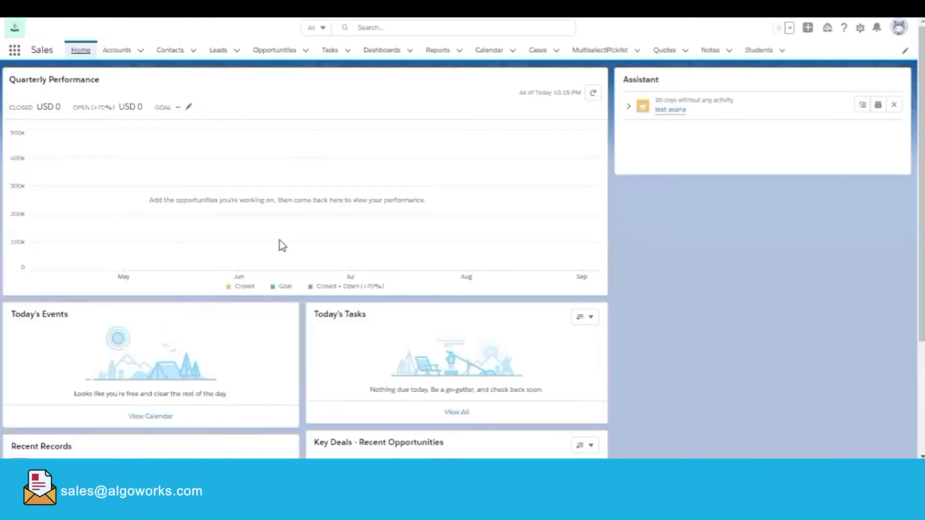
Step: Open the Setup Matching Rules page by searching 'matching' in Quick Find
left_click(860, 29)
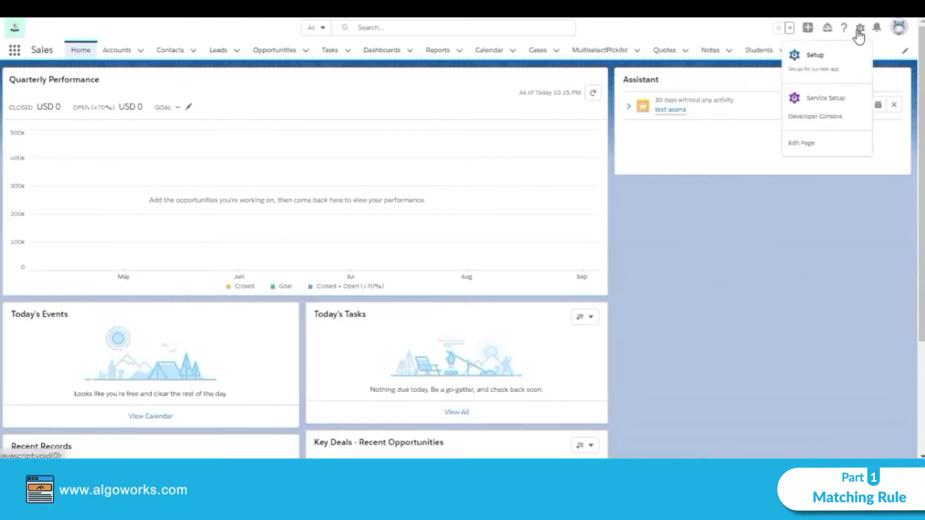
left_click(818, 67)
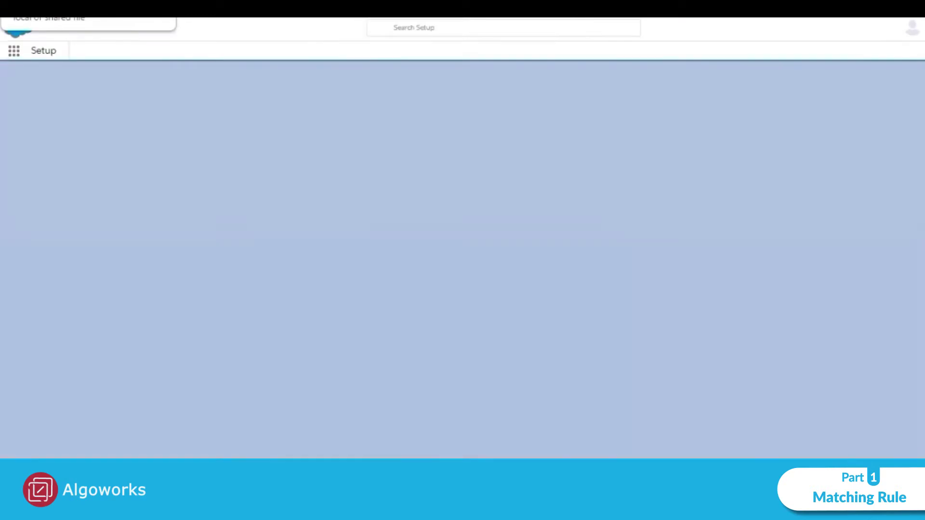
left_click(48, 80)
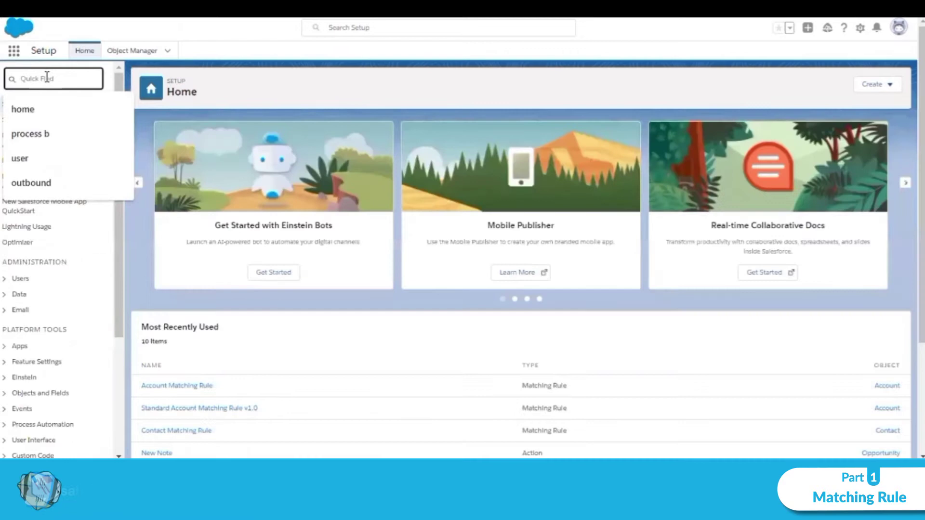
type("ma")
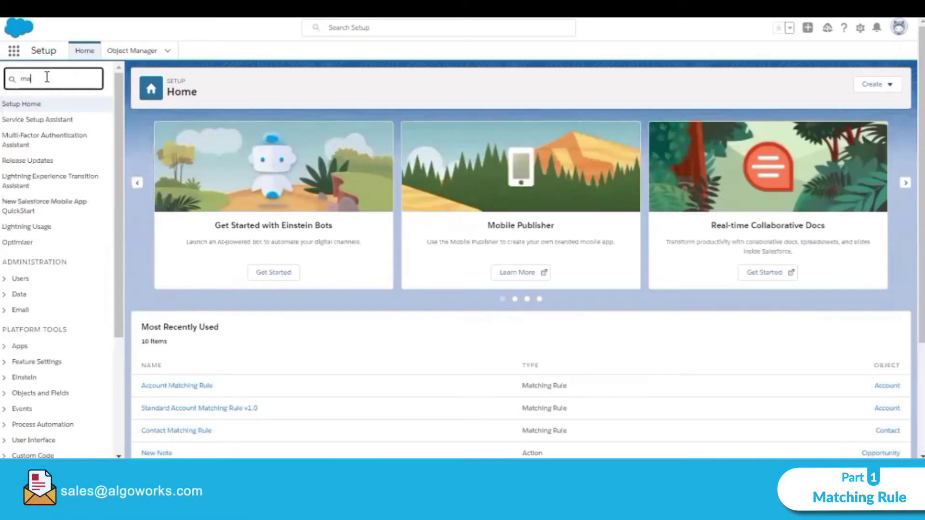
type("tching")
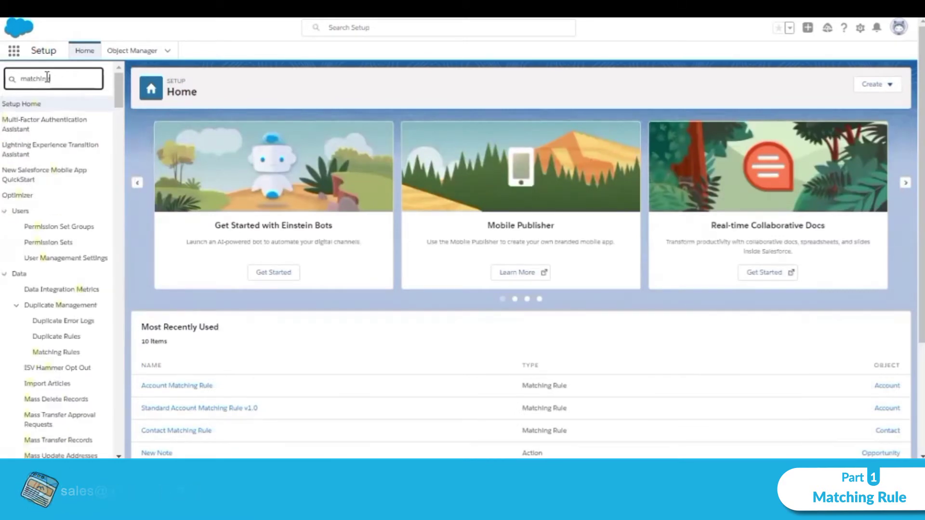
left_click(50, 134)
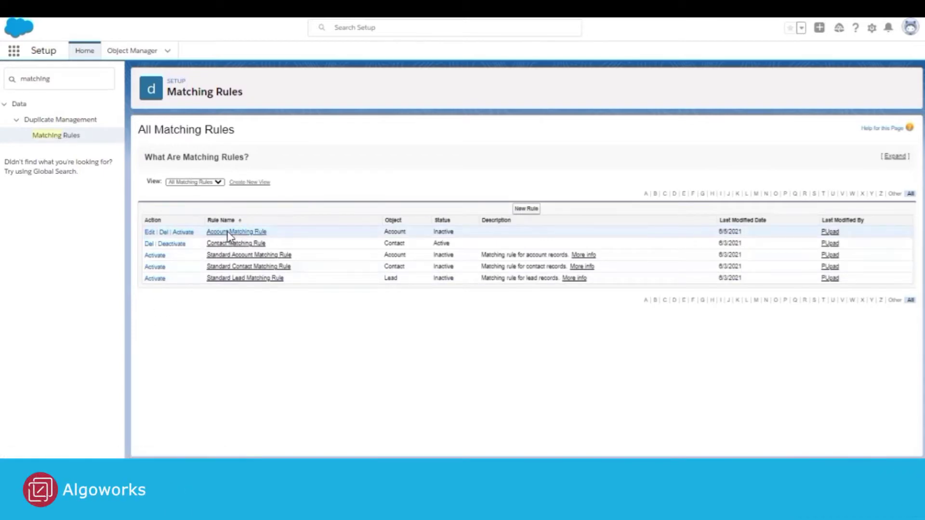
Step: Activate the Account Matching Rule and return to the Matching Rules list
left_click(227, 243)
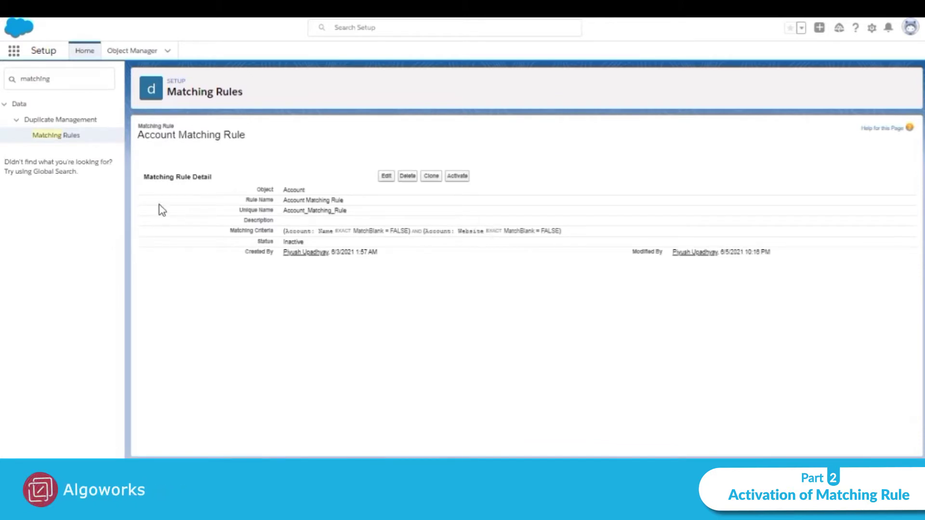
left_click(458, 177)
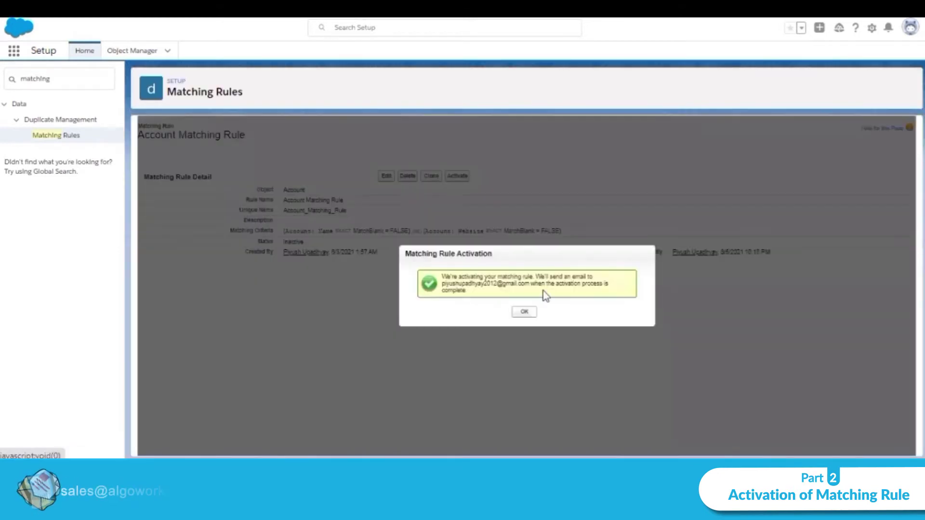
left_click(524, 311)
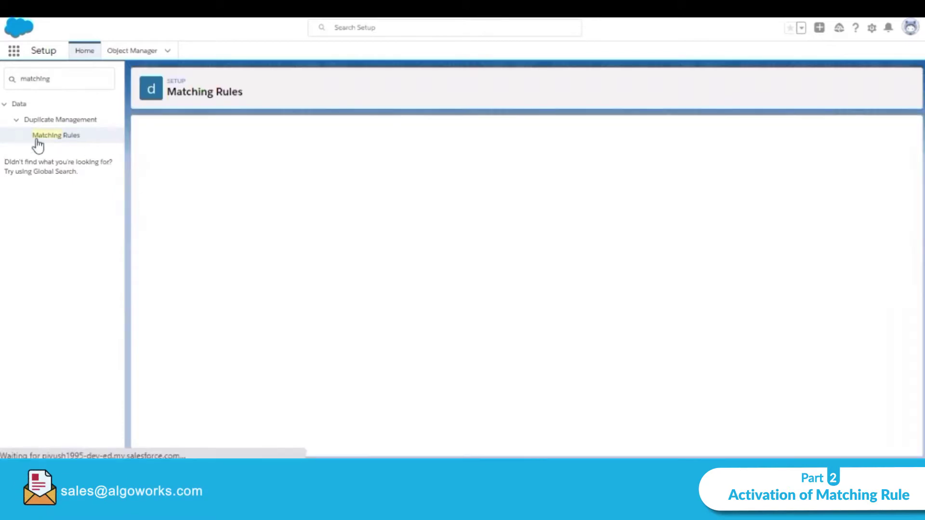
left_click(42, 139)
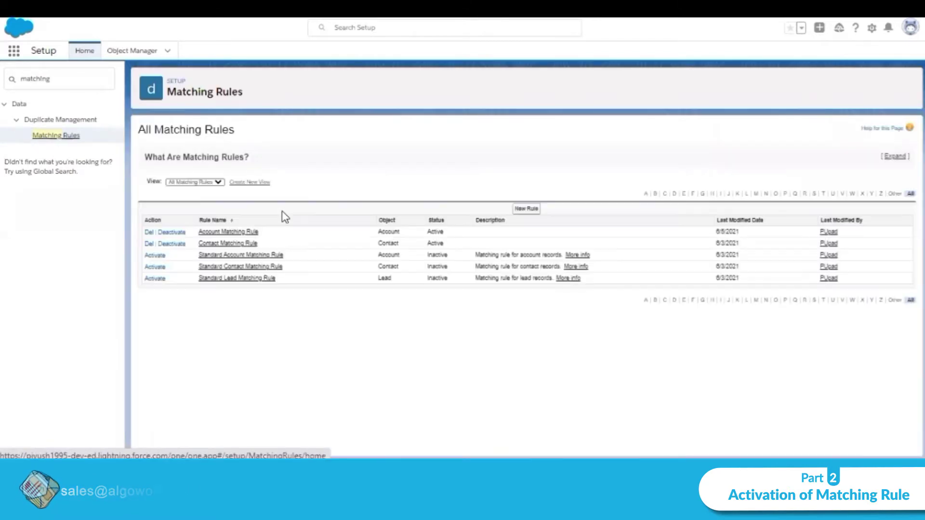
Step: Check that the Contact Matching Rule is active, then select the Quick Find text
left_click(240, 243)
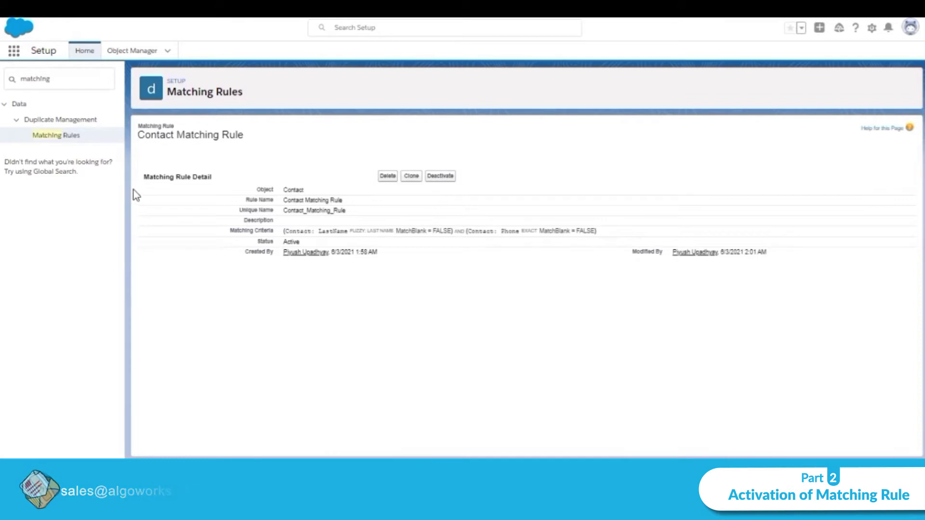
double_click(51, 80)
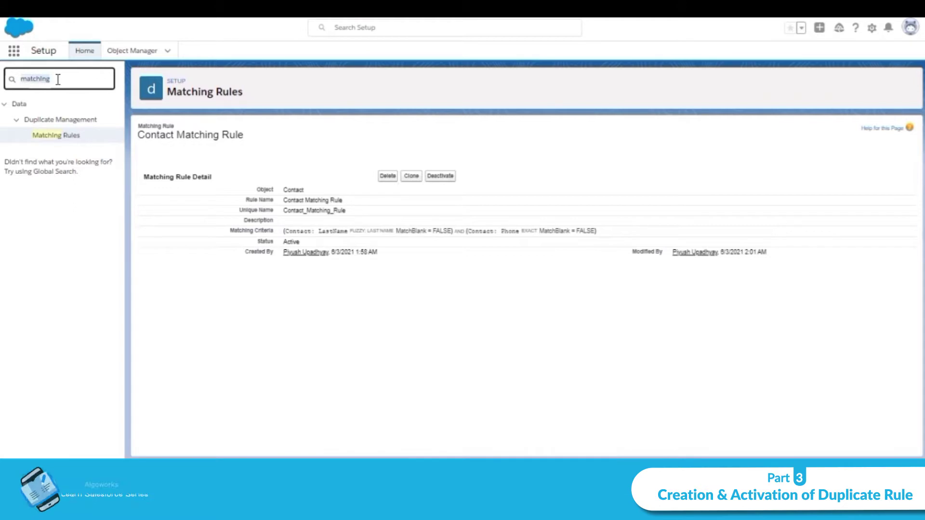
Step: Start a new Account duplicate rule from the Duplicate Rules setup page
type("duplicate")
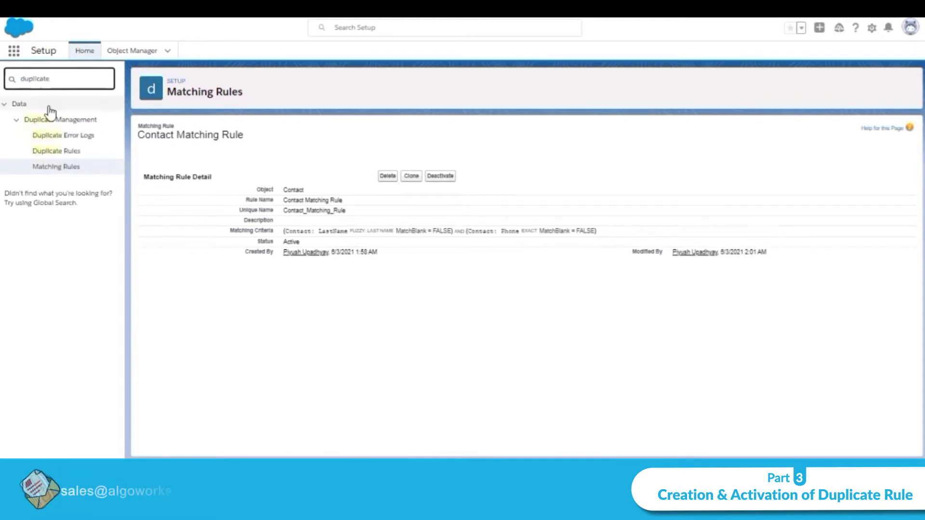
left_click(56, 151)
left_click(536, 220)
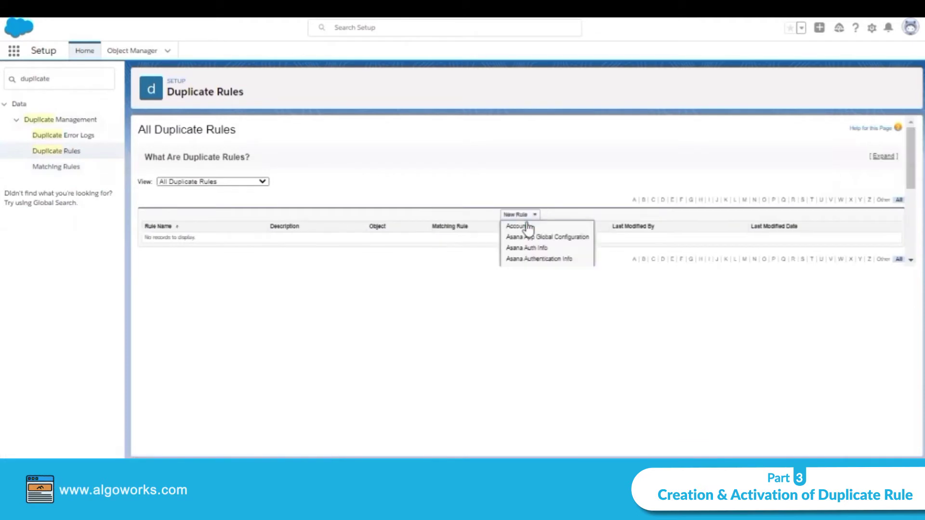
left_click(526, 229)
Step: Name the rule 'Duplicate Account Rule' and set it to bypass sharing rules
left_click(308, 187)
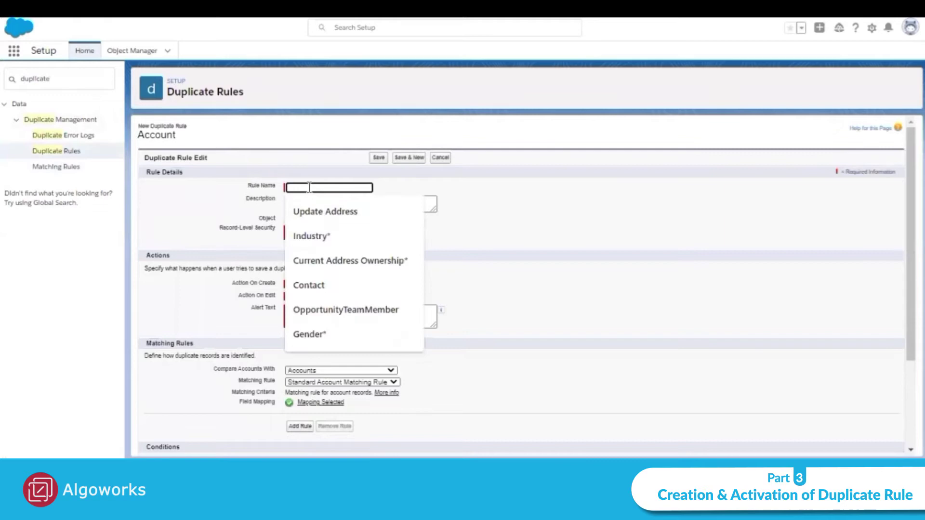
type("Dupl")
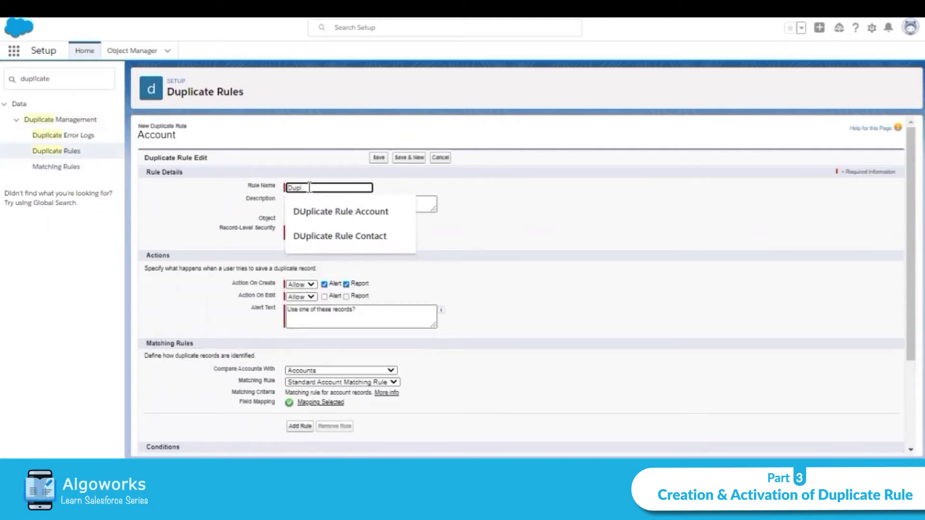
type("icate account")
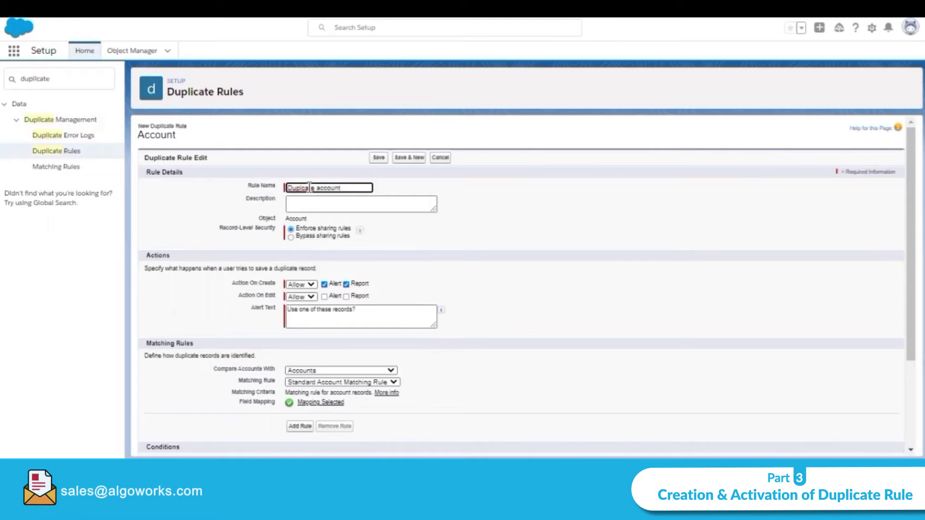
type(" Rule")
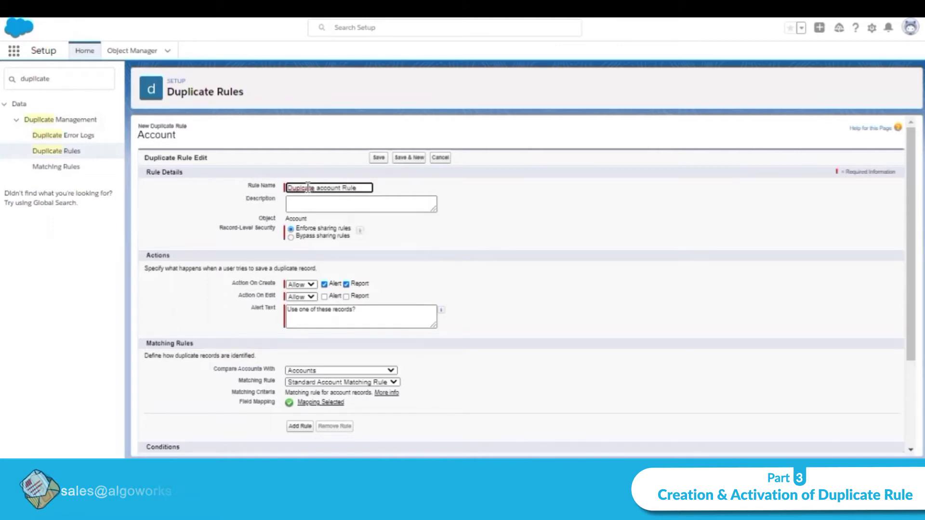
left_click(318, 188)
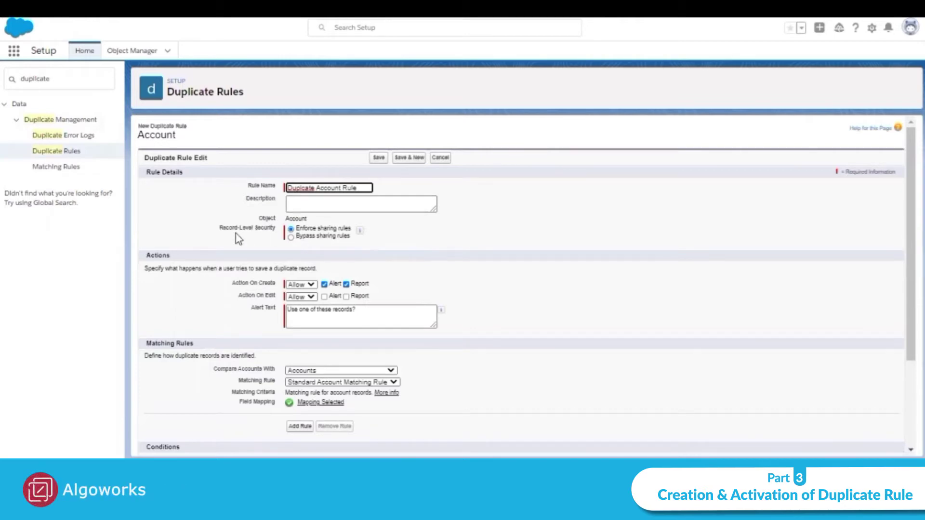
left_click(291, 238)
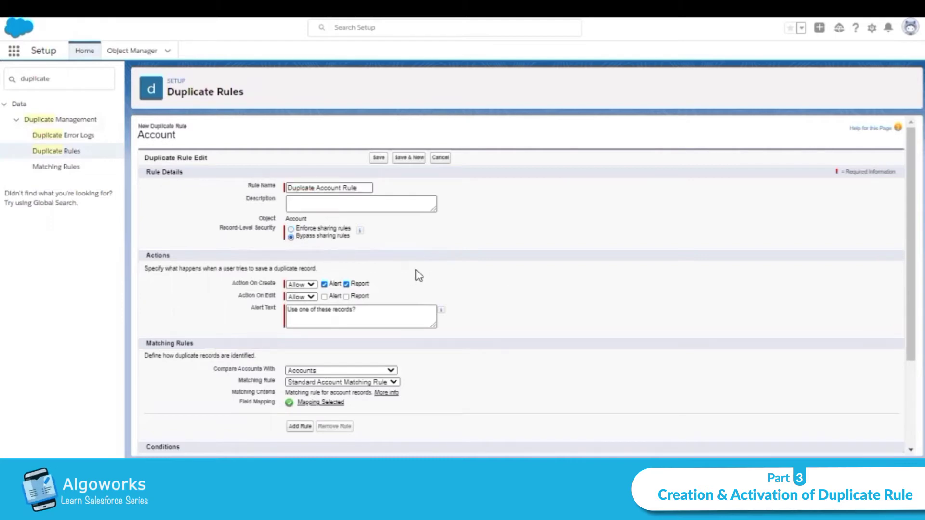
scroll(417, 274, "down", 1)
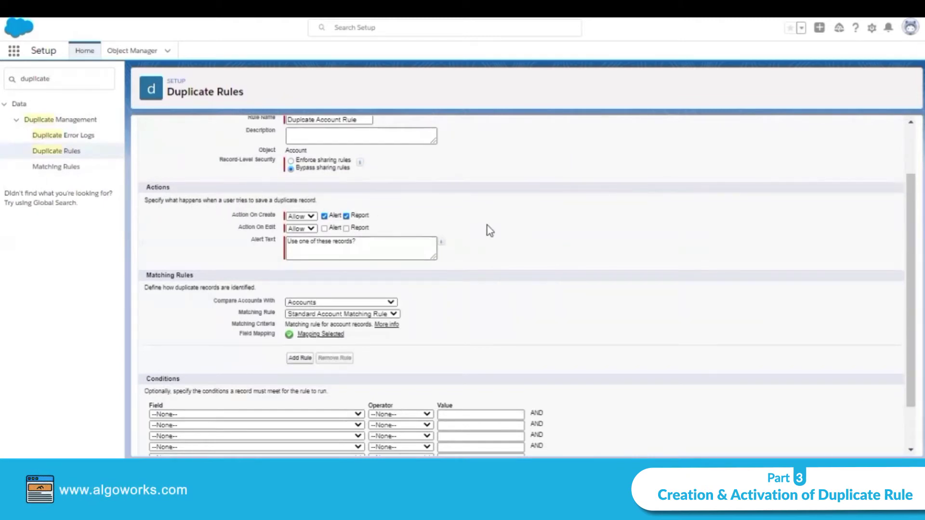
Step: Report duplicates on edit, use the Account Matching Rule, then save and activate the rule
left_click(346, 228)
scroll(179, 297, "down", 1)
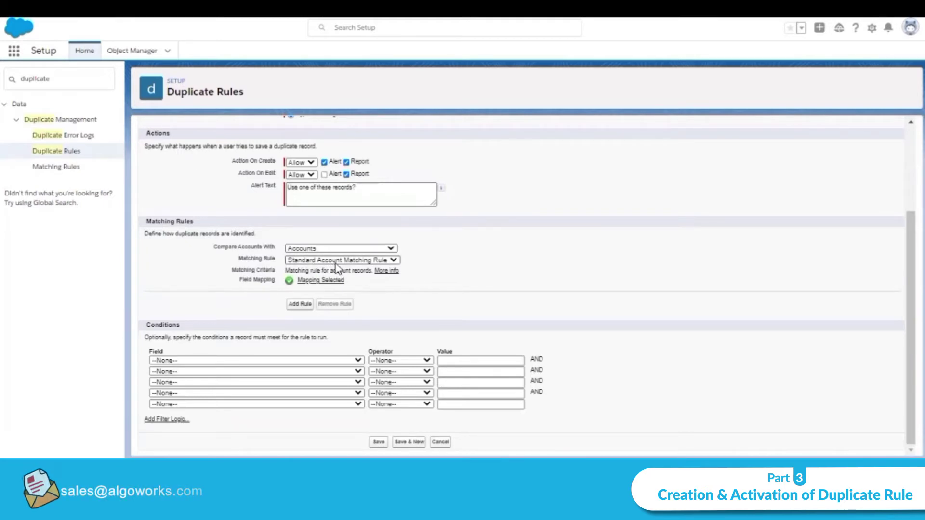
left_click(357, 263)
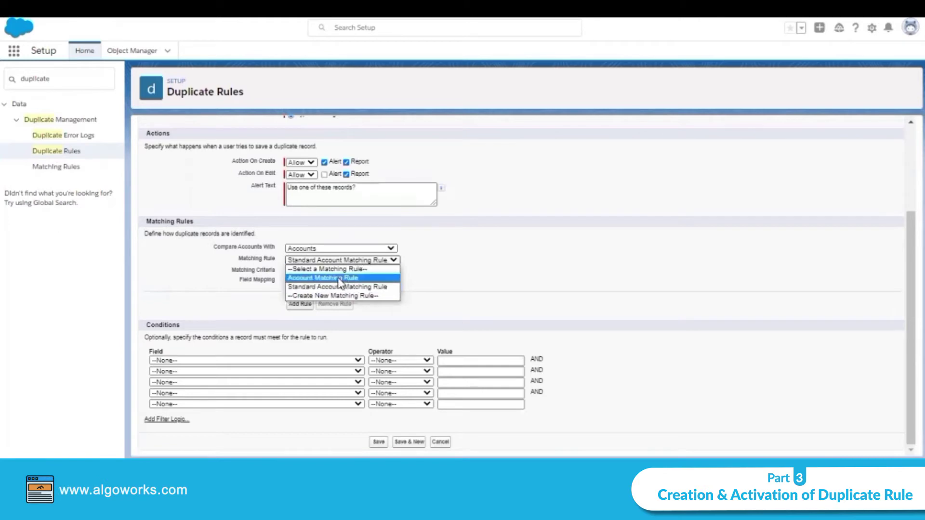
left_click(345, 279)
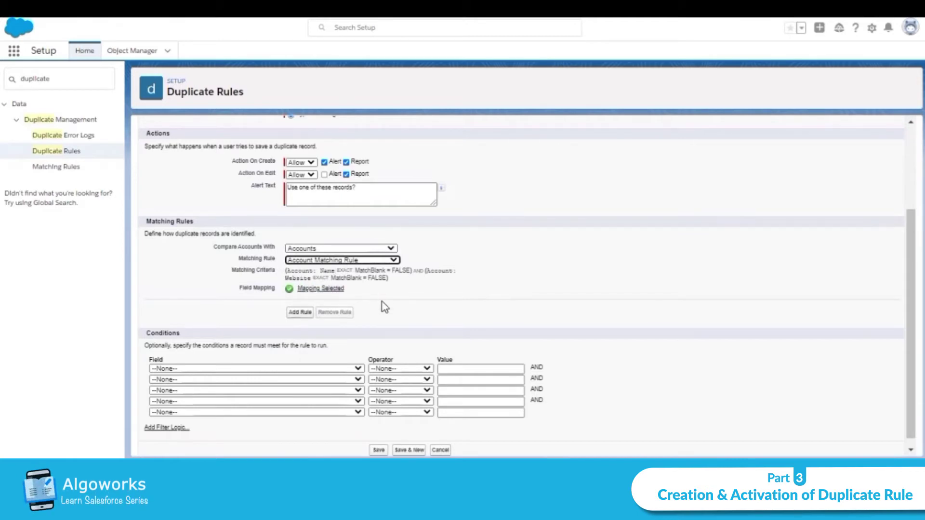
scroll(460, 328, "down", 1)
left_click(380, 442)
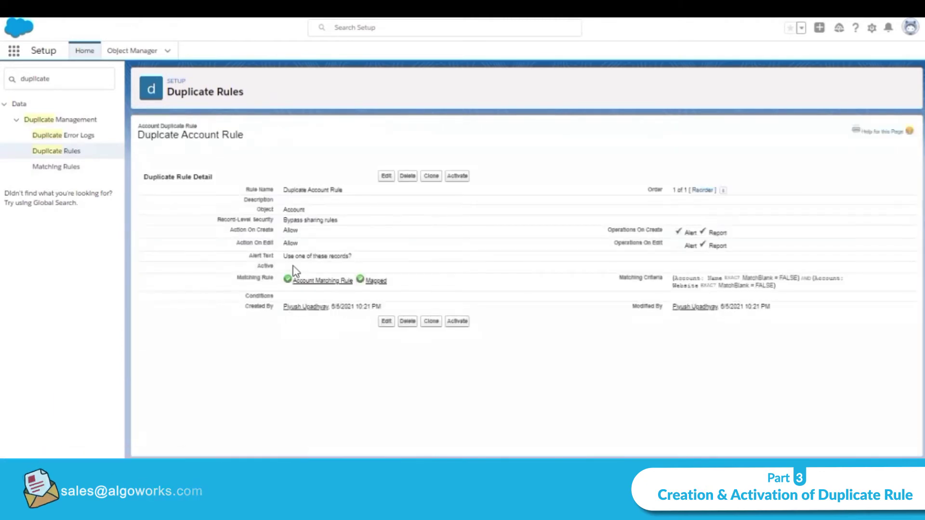
left_click(459, 176)
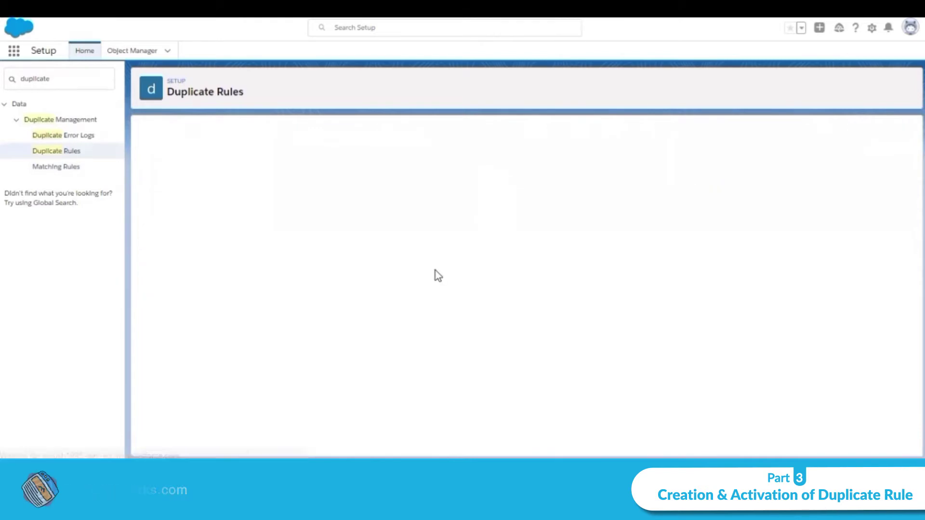
Step: Start another new duplicate rule from the Duplicate Rules list, for Contact records
left_click(62, 151)
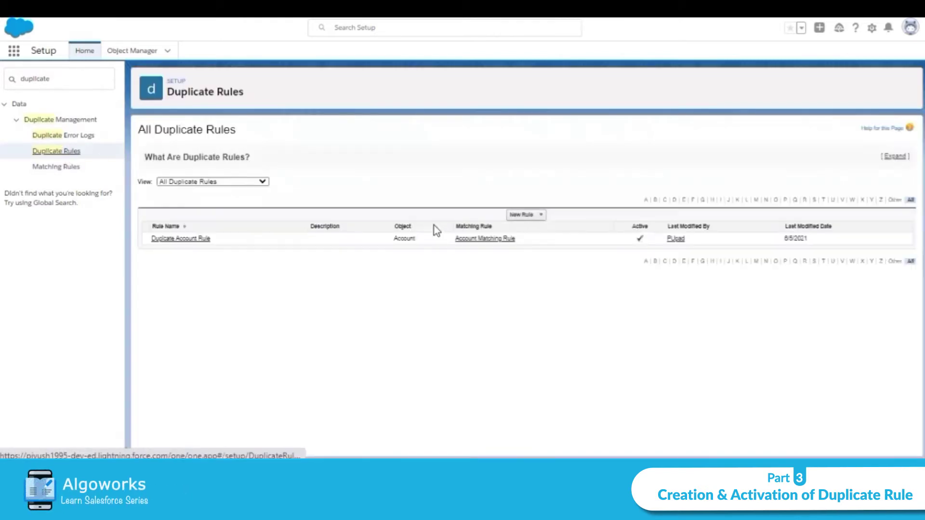
left_click(518, 215)
scroll(530, 238, "down", 3)
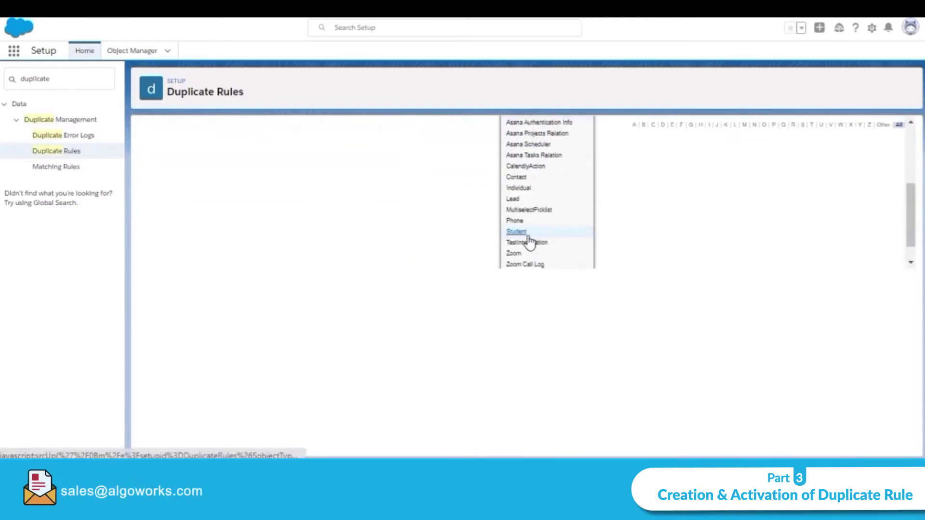
left_click(516, 178)
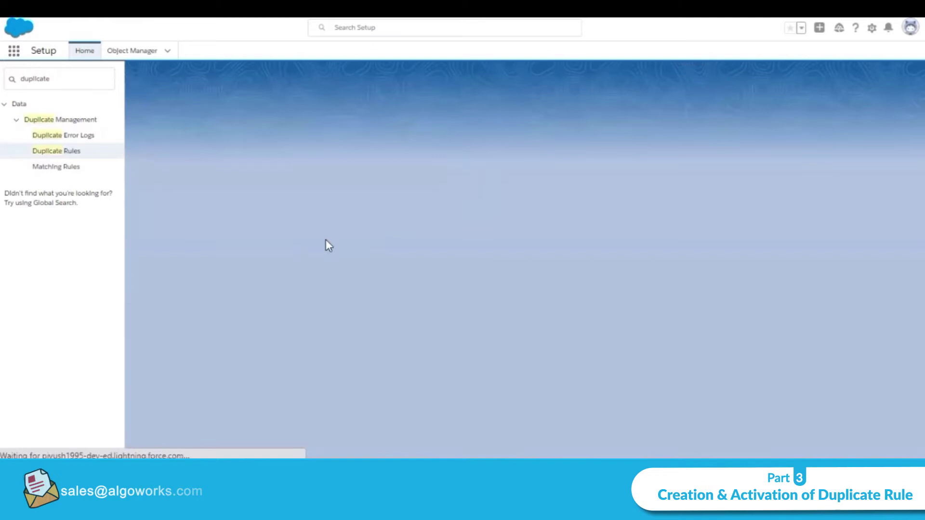
Step: Name the rule 'Contact Duplicate Rule' and match with the Contact Matching Rule
left_click(321, 187)
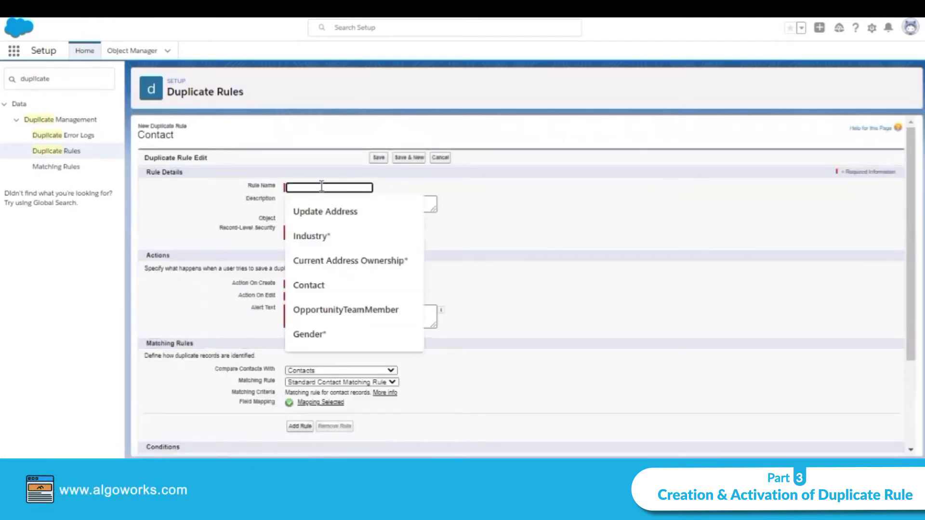
type("Contact Duplicate Rule")
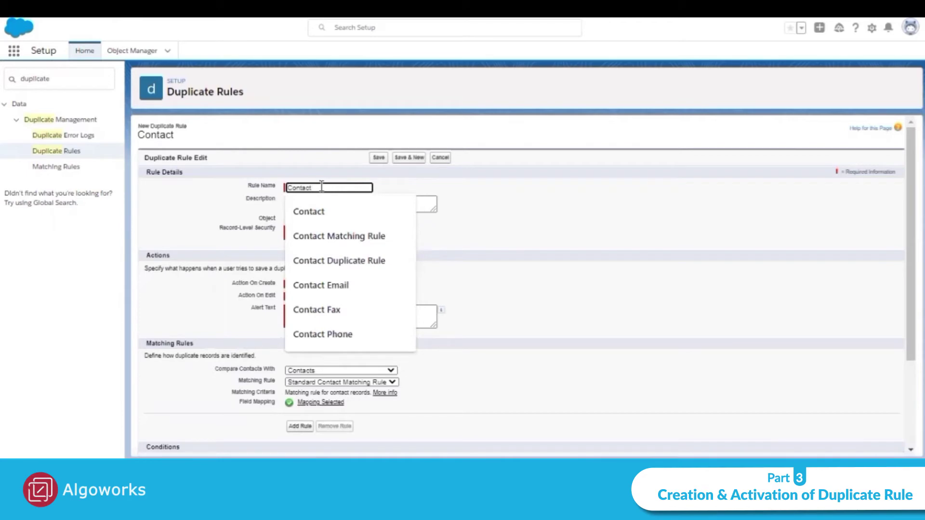
left_click(356, 260)
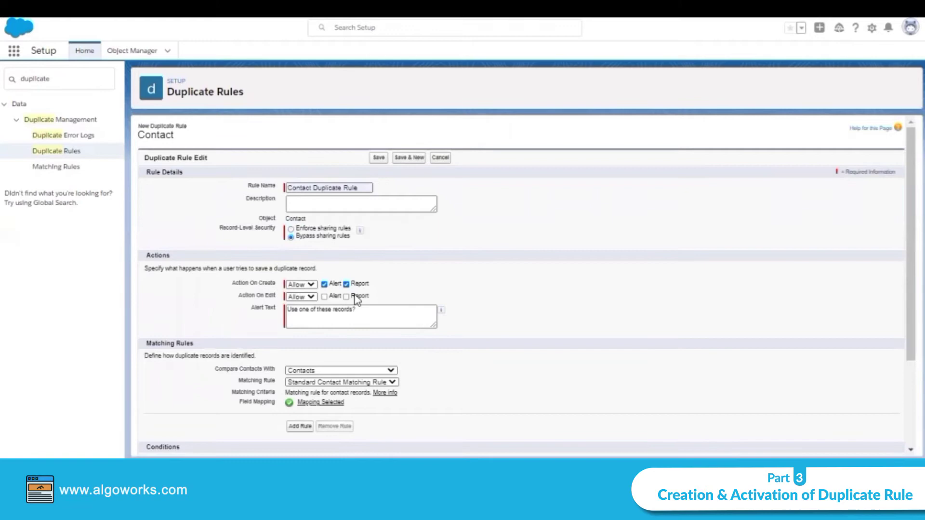
scroll(463, 290, "down", 1)
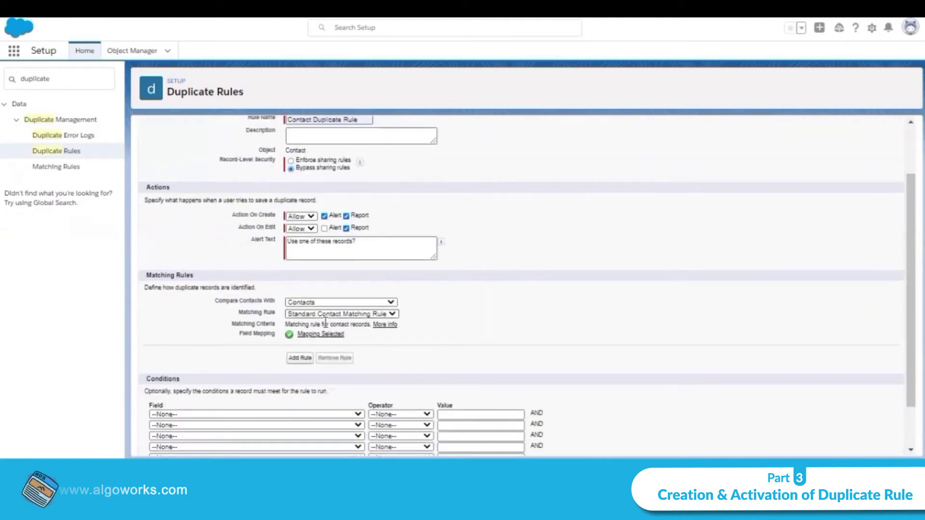
left_click(374, 314)
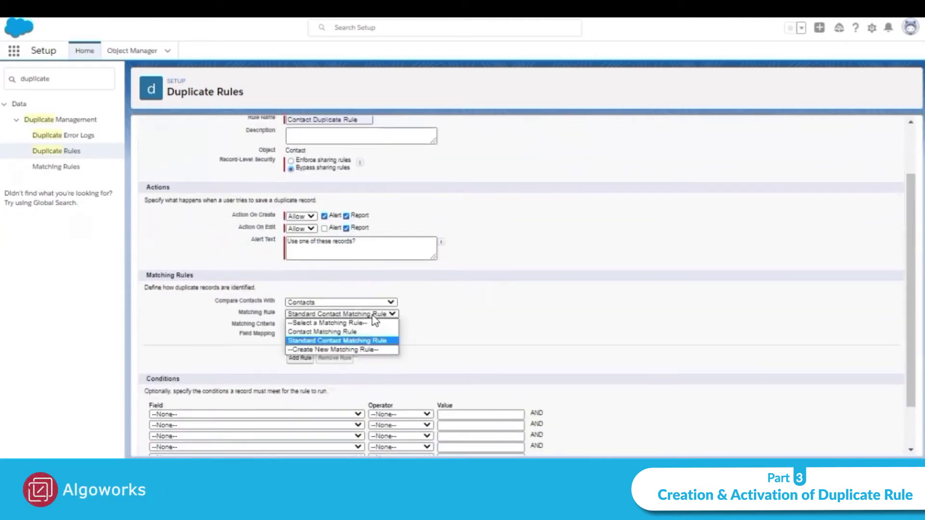
left_click(322, 333)
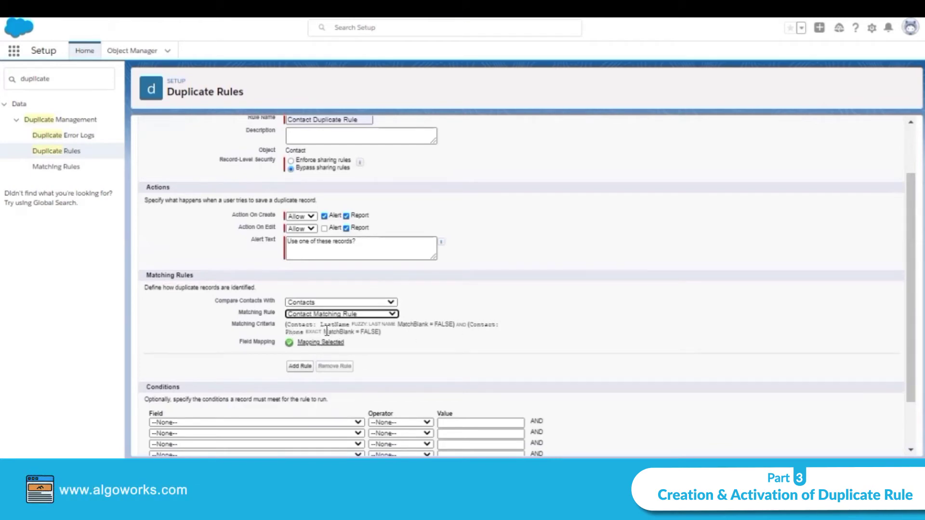
scroll(458, 322, "down", 2)
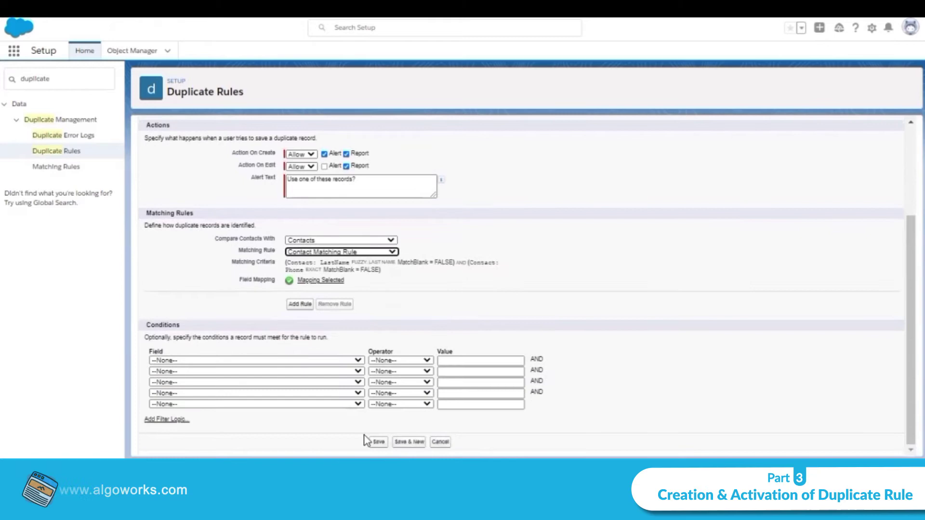
Step: Save the Contact Duplicate Rule and activate it
left_click(381, 441)
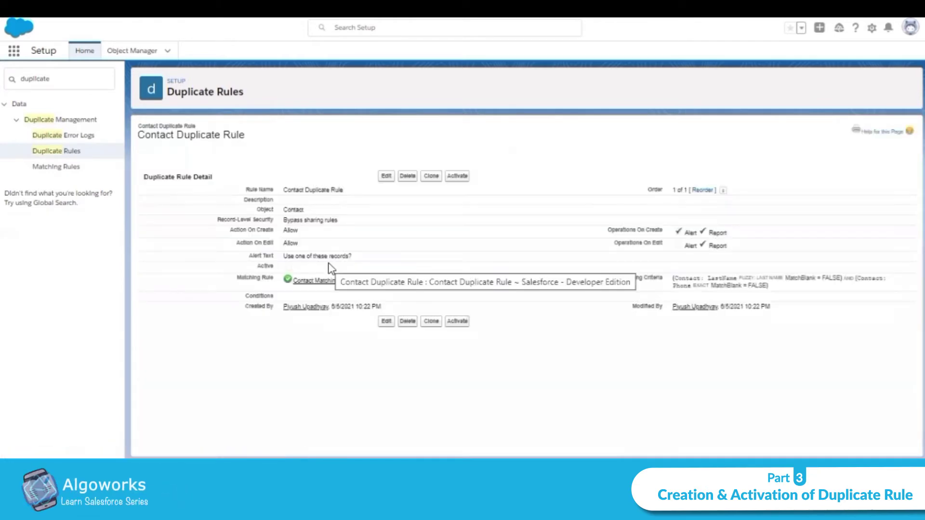
left_click(459, 176)
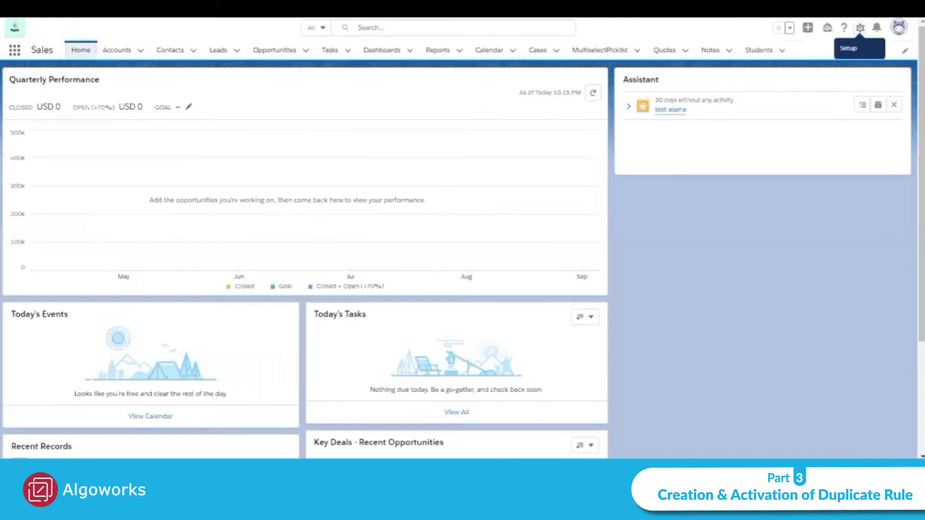
left_click(114, 51)
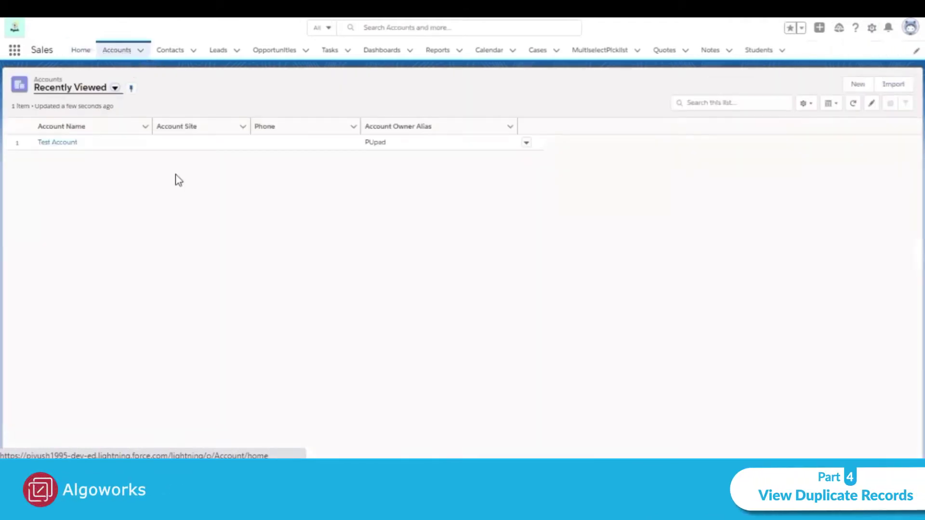
left_click(51, 151)
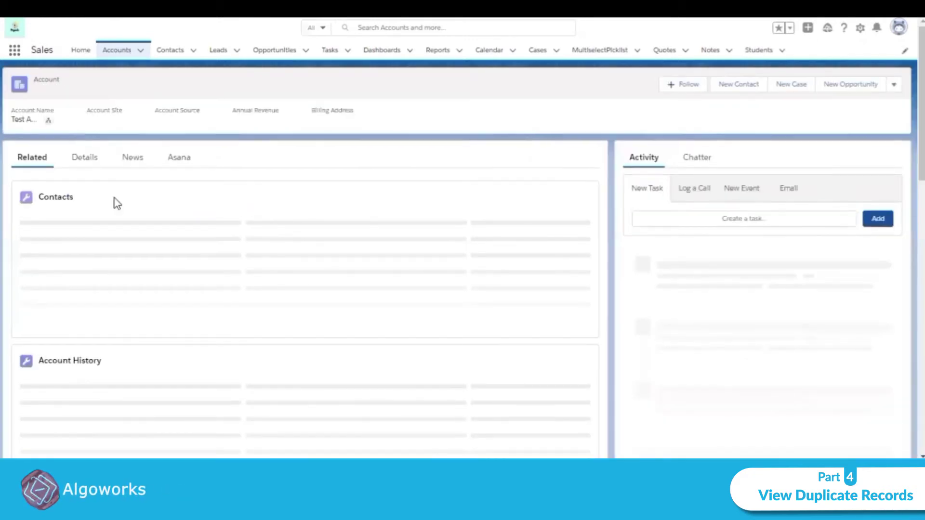
left_click(84, 157)
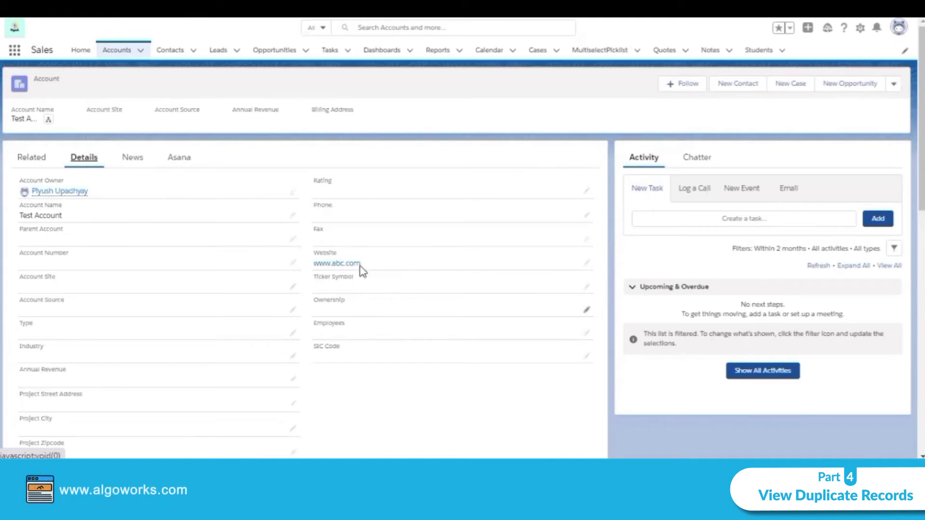
left_click(116, 50)
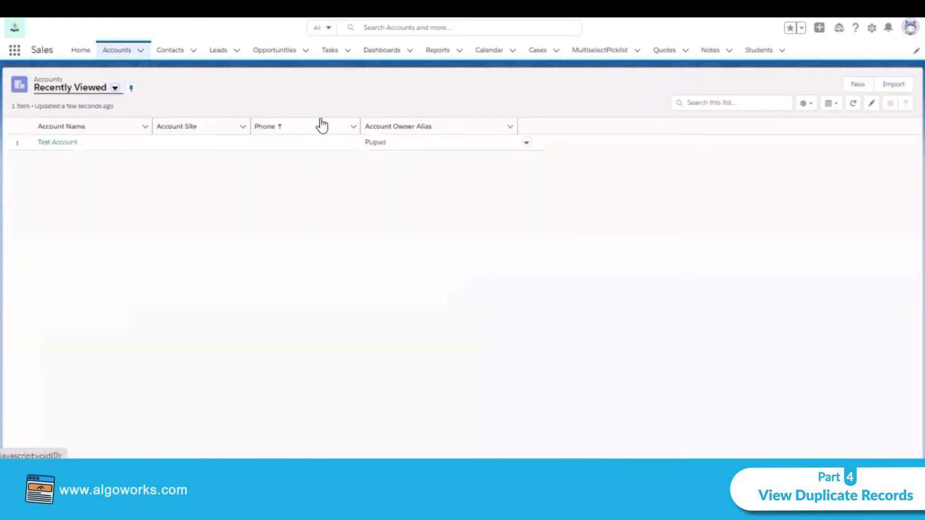
left_click(858, 86)
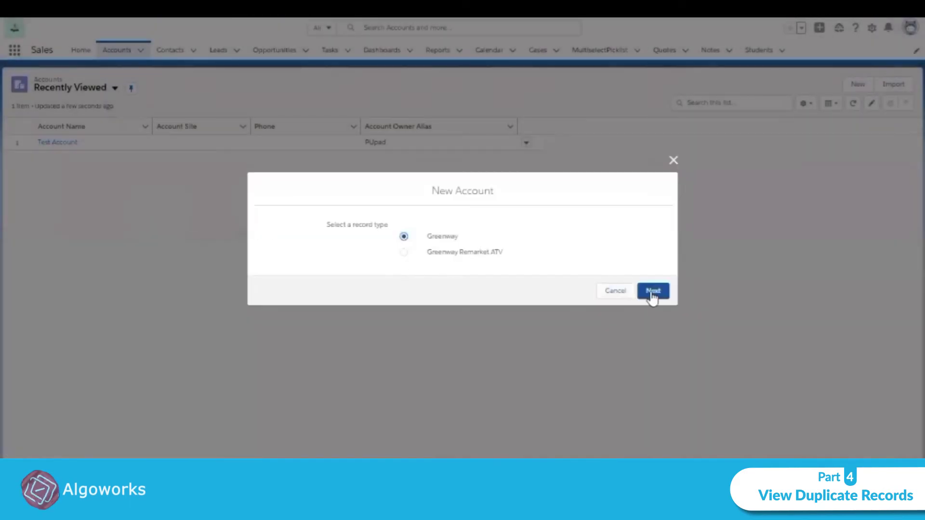
left_click(654, 291)
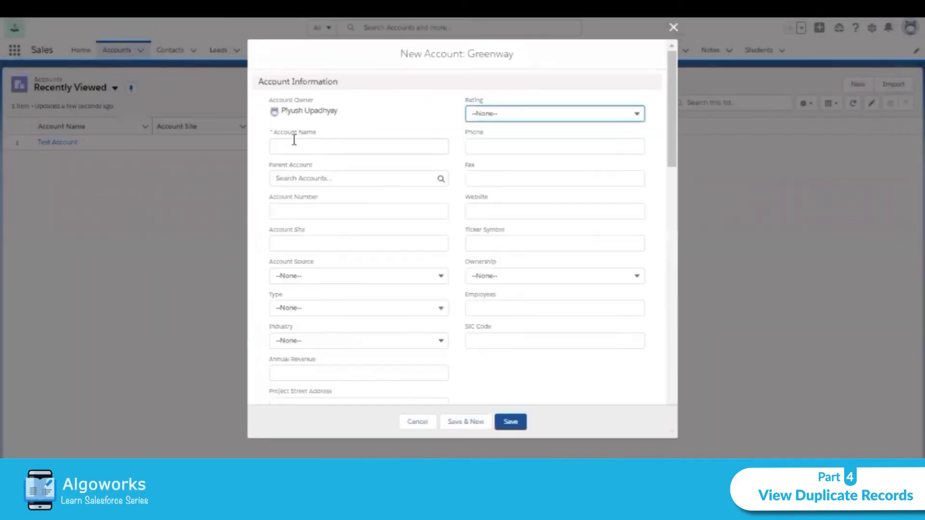
left_click(295, 145)
type("Tes")
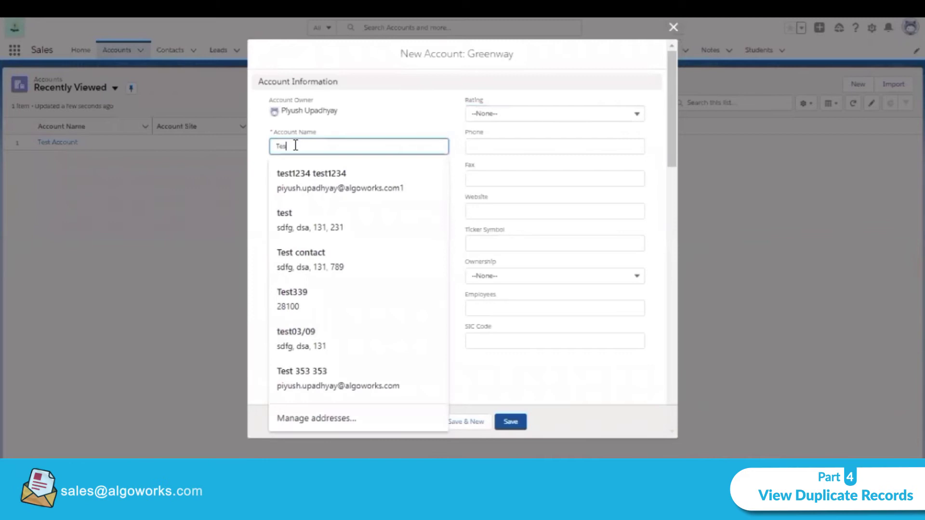
type("t A")
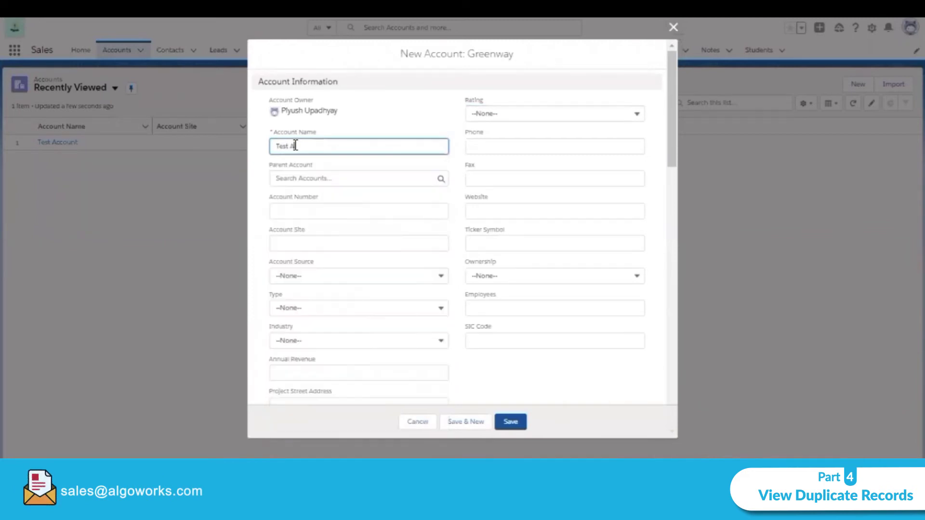
type("ccount")
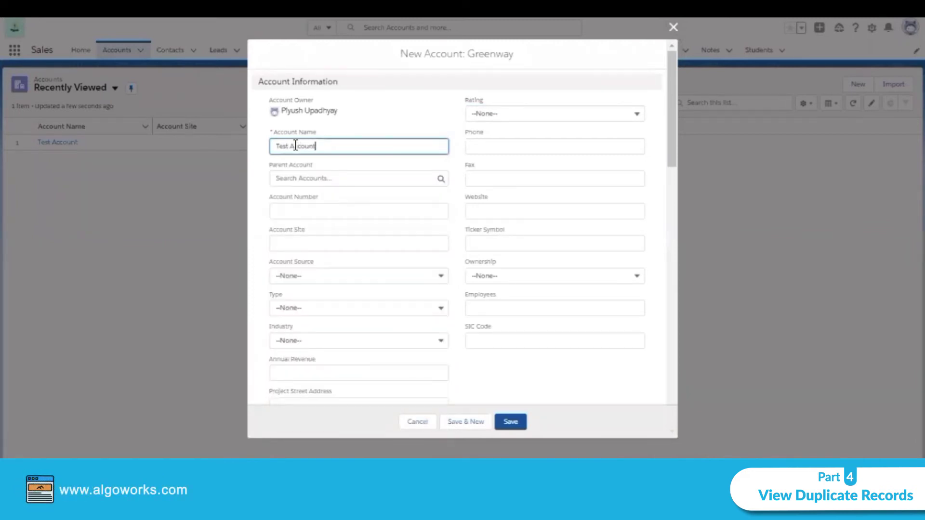
left_click(497, 211)
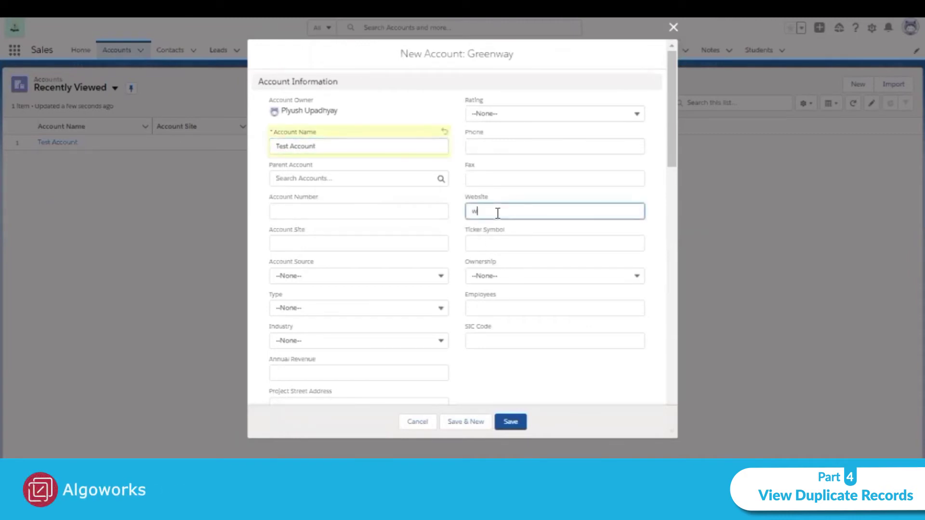
type("www.")
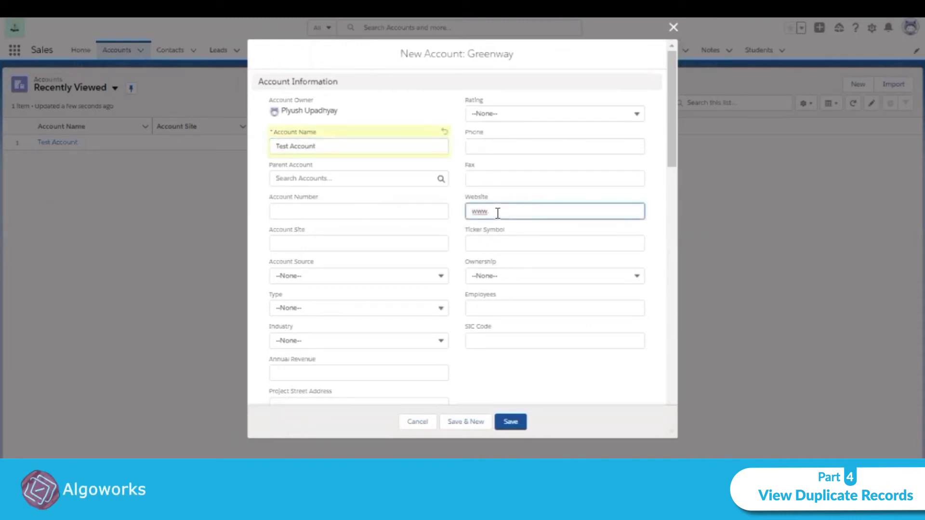
type("abc.com")
key("Return")
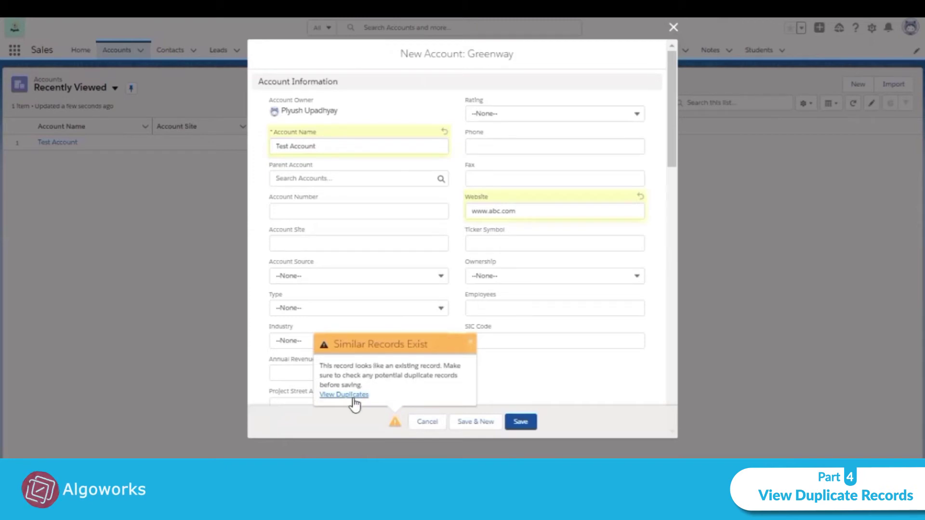
Step: Review the flagged duplicate Test Account, then save the new account anyway
left_click(333, 396)
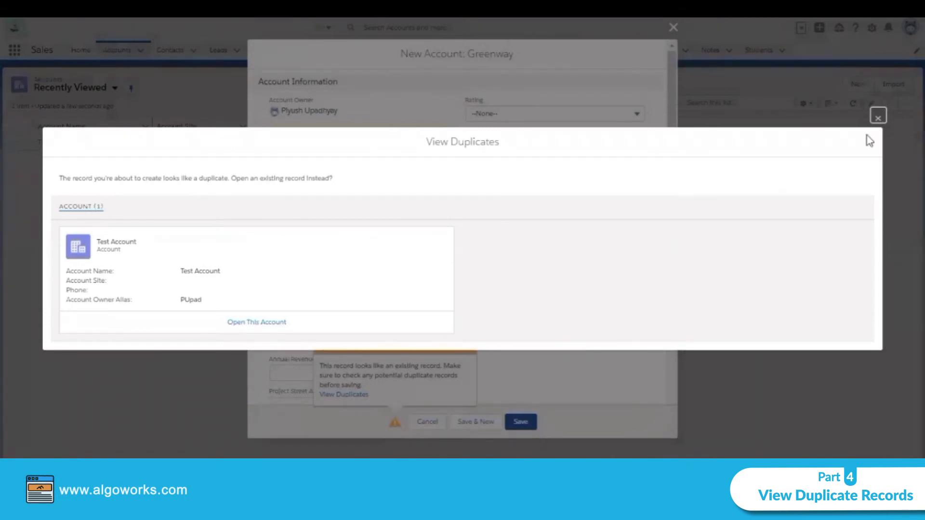
left_click(878, 117)
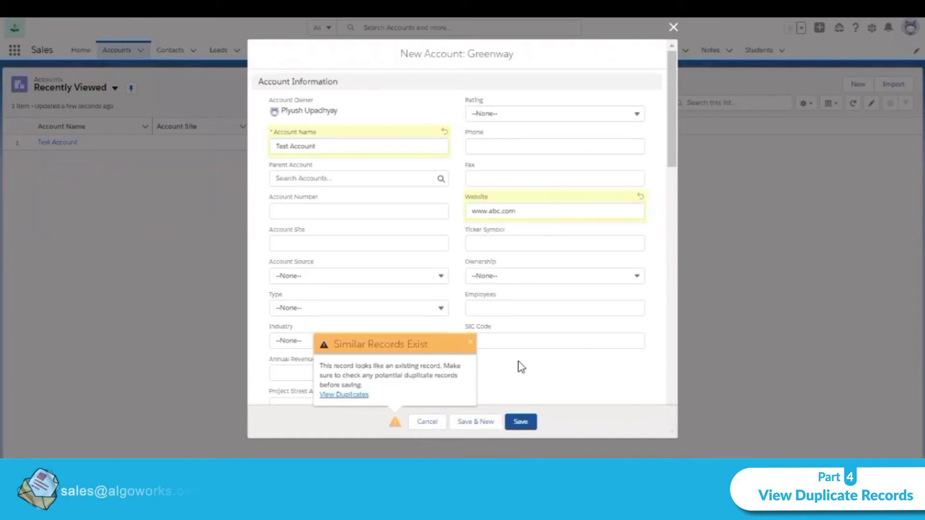
left_click(521, 422)
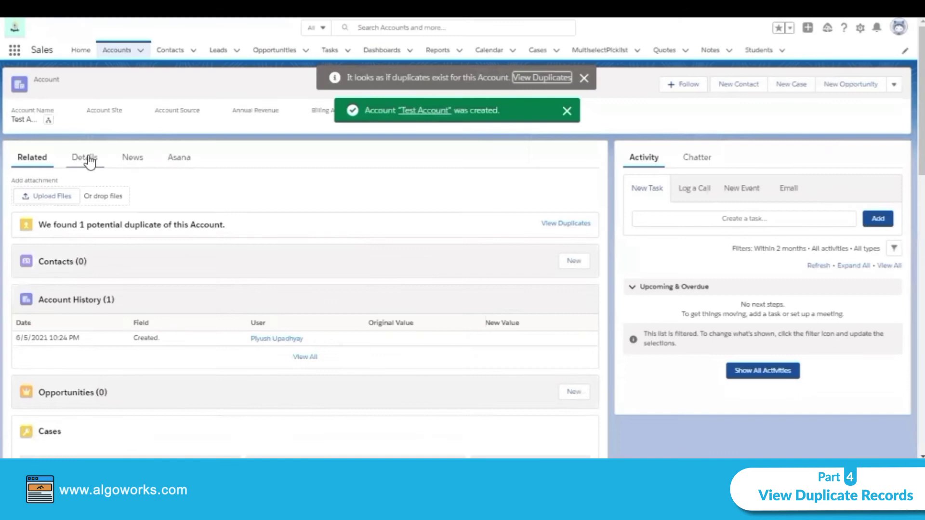
left_click(85, 158)
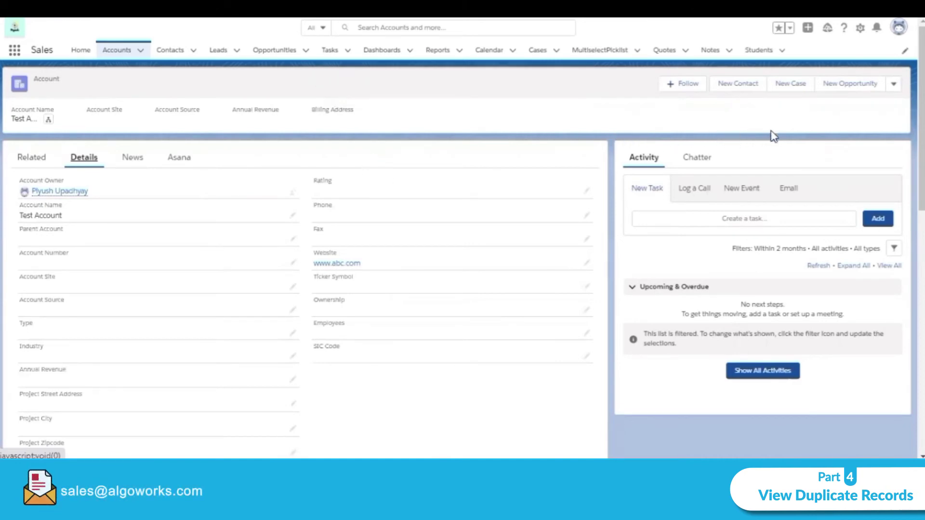
left_click(861, 28)
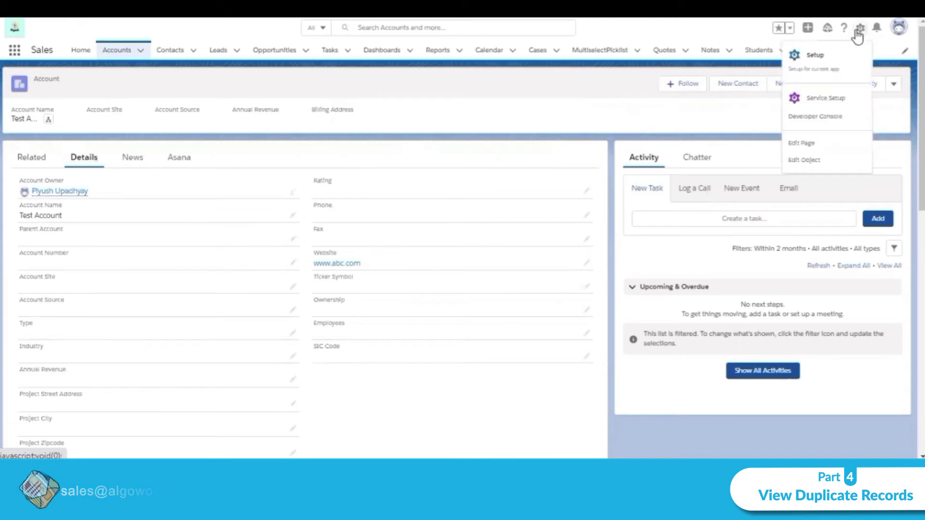
Step: Place Potential Duplicates at the top of the Account Record Page sidebar, save, and return to Sales
left_click(801, 144)
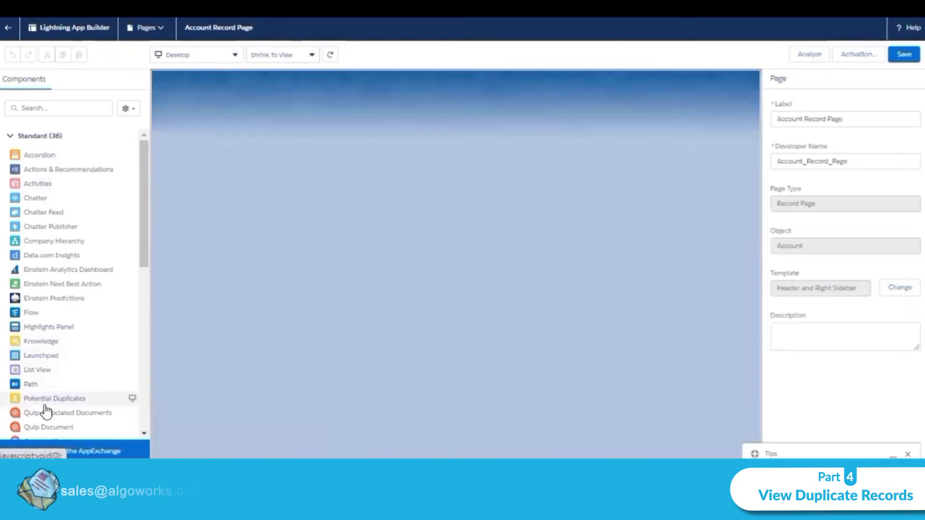
left_click_drag(45, 402, 593, 196)
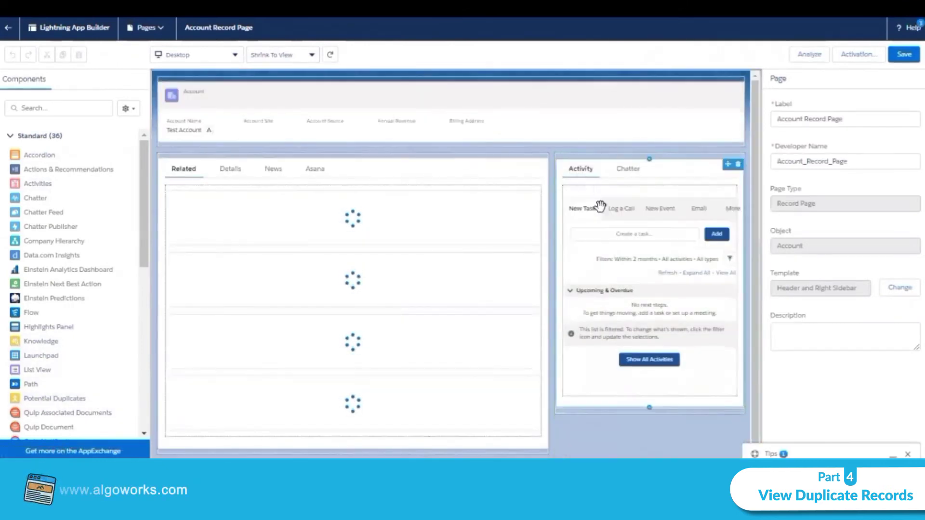
left_click(306, 270)
left_click_drag(307, 270, 631, 159)
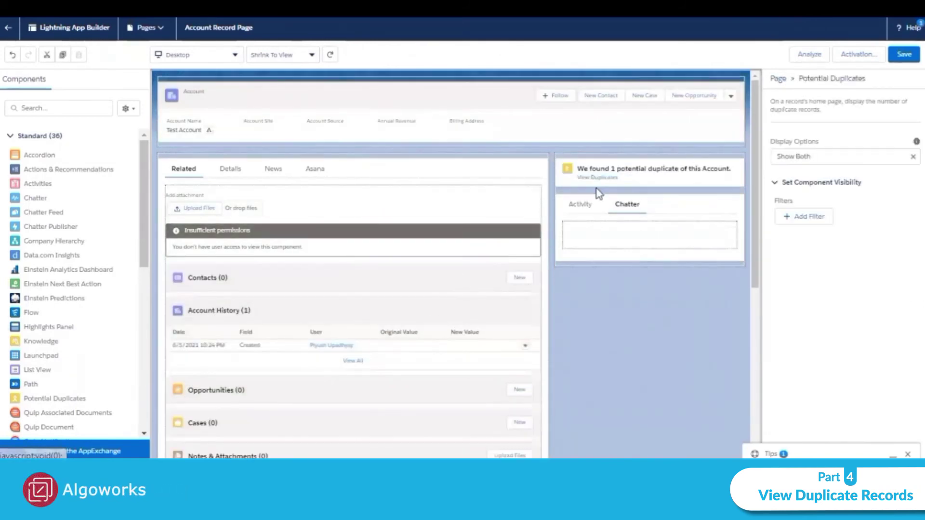
left_click(904, 54)
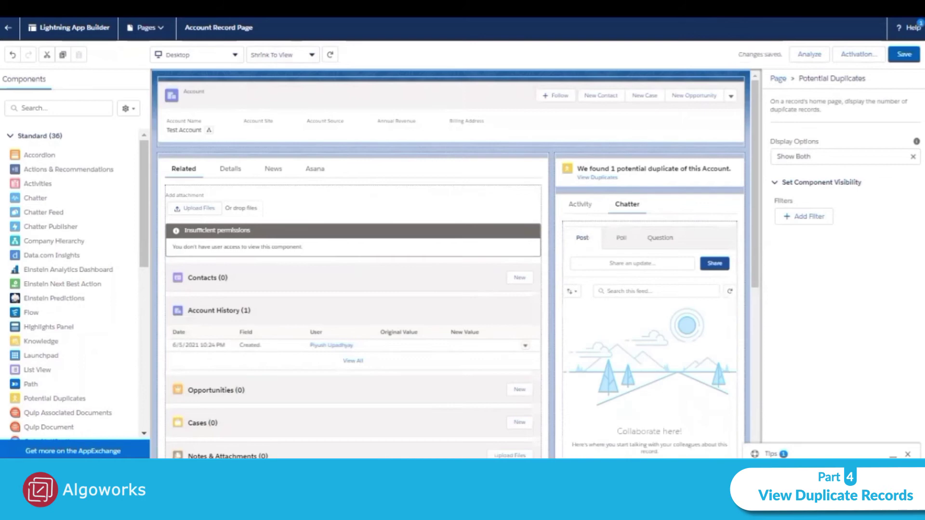
left_click(9, 33)
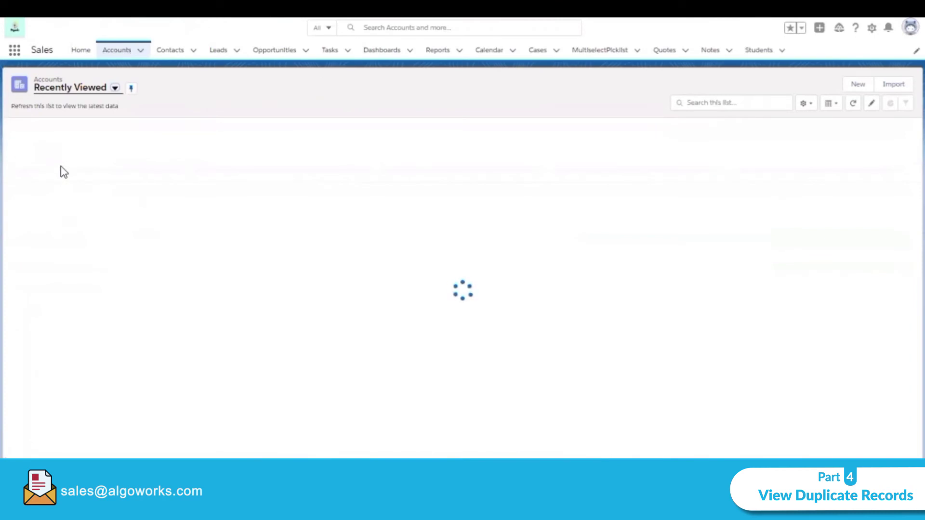
Step: Select both Test Account records from View Duplicates and merge them, keeping the master record
left_click(59, 157)
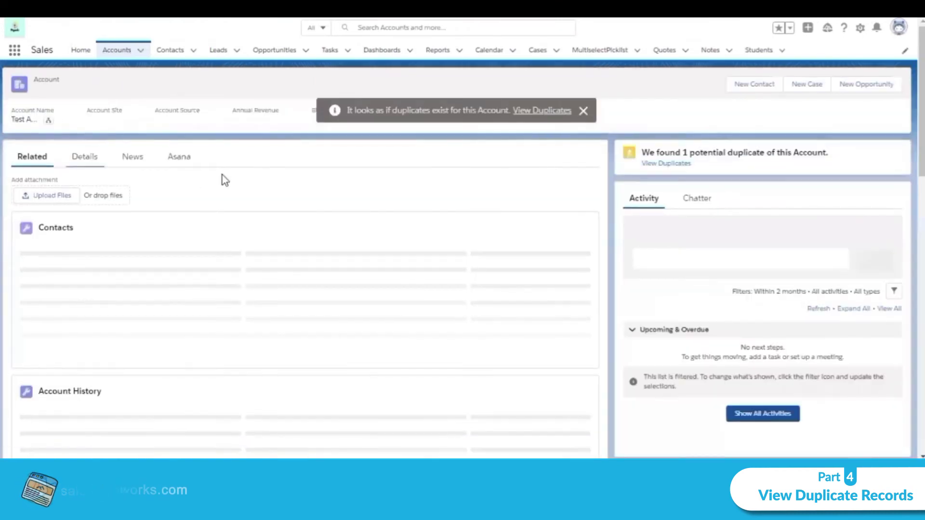
left_click(660, 164)
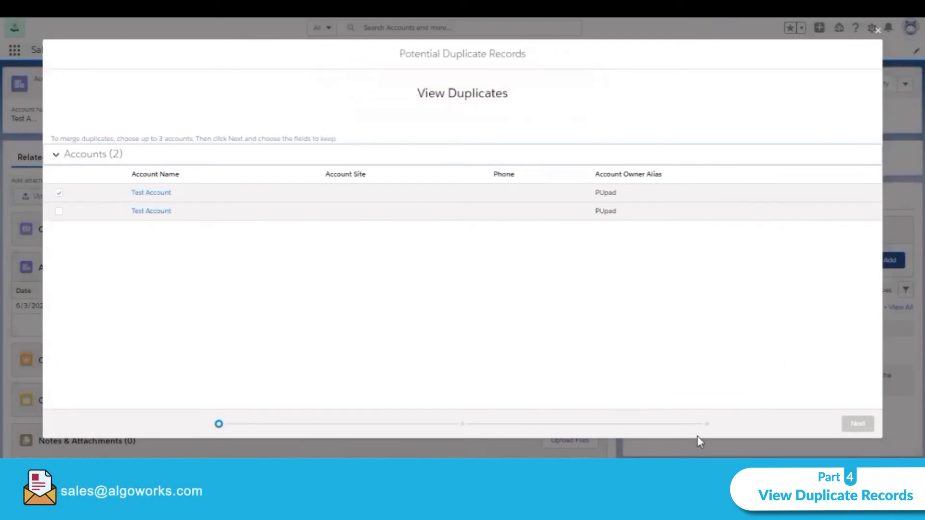
left_click(58, 212)
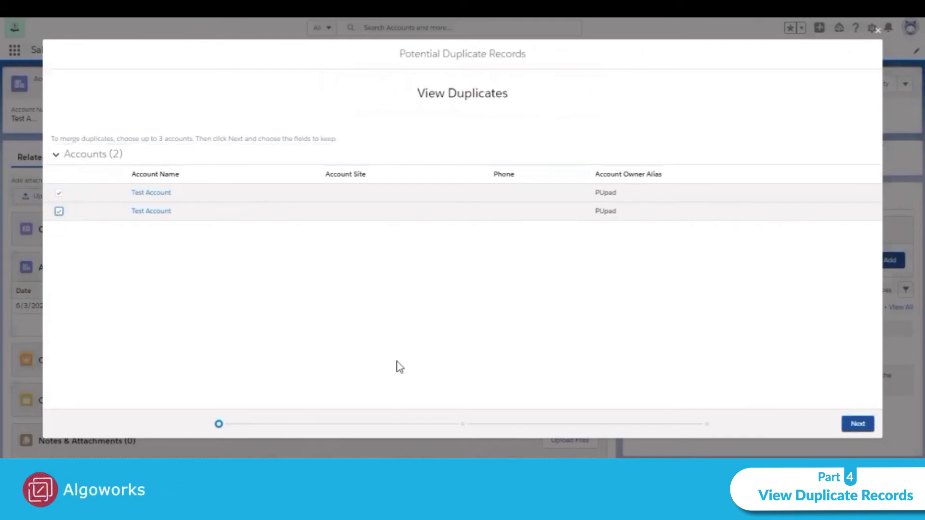
left_click(859, 426)
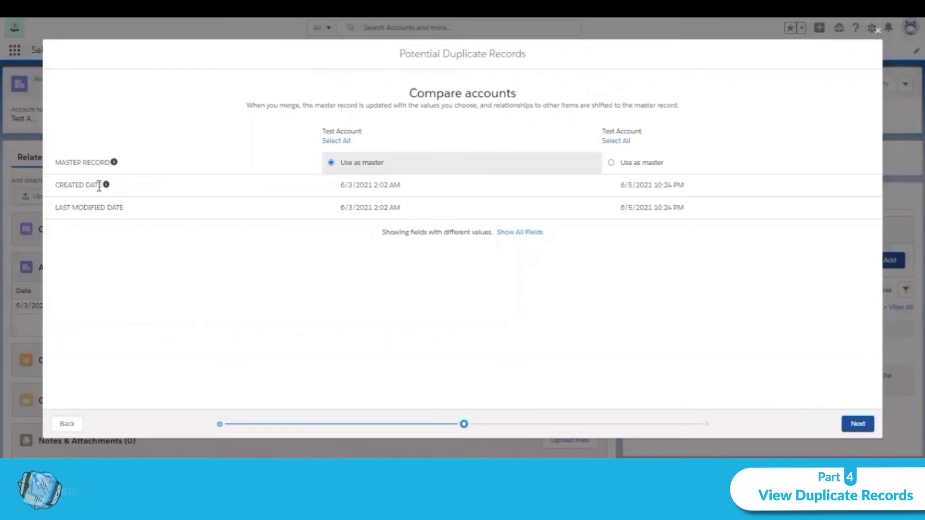
key("Return")
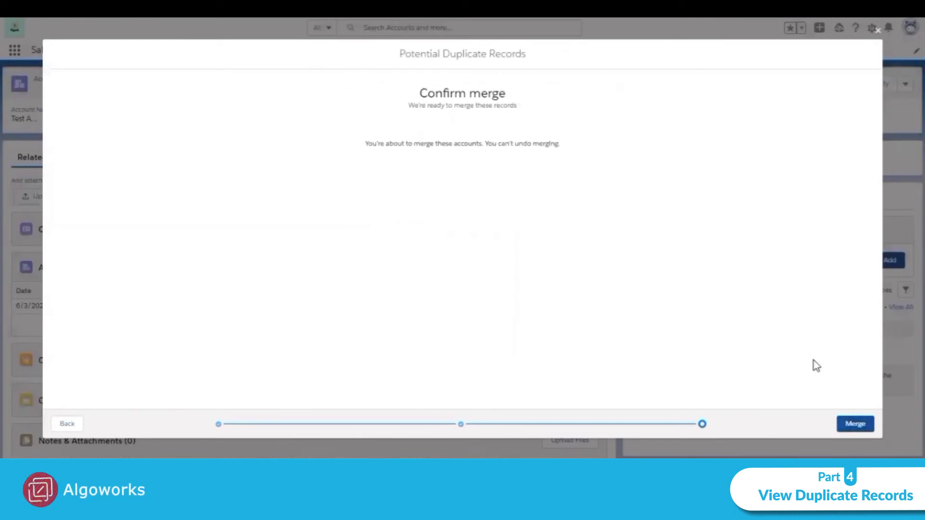
key("Return")
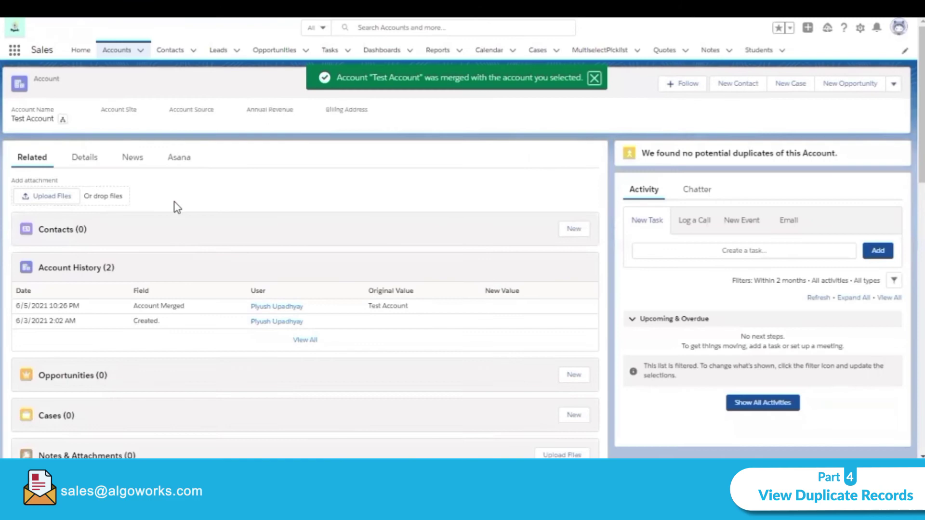
Step: Look over the existing contact's details and edit form, then return to Contacts without saving
left_click(118, 56)
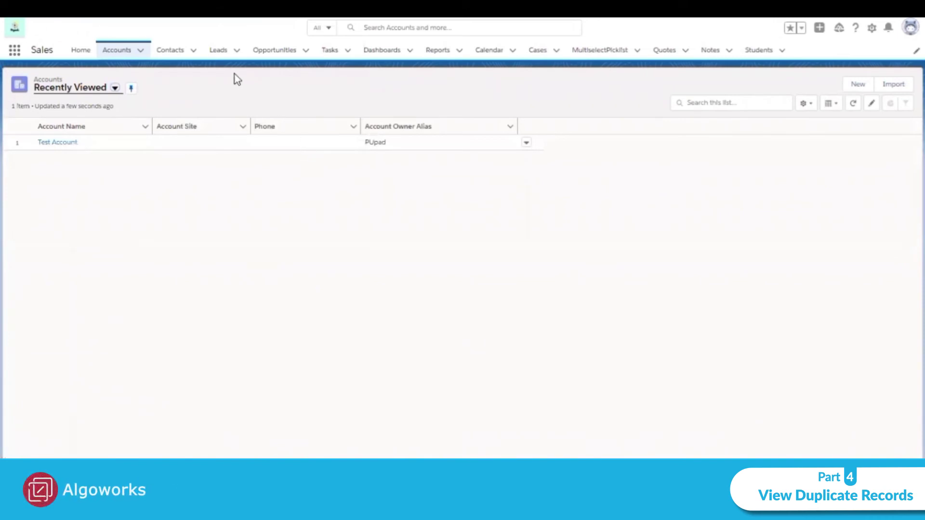
left_click(166, 53)
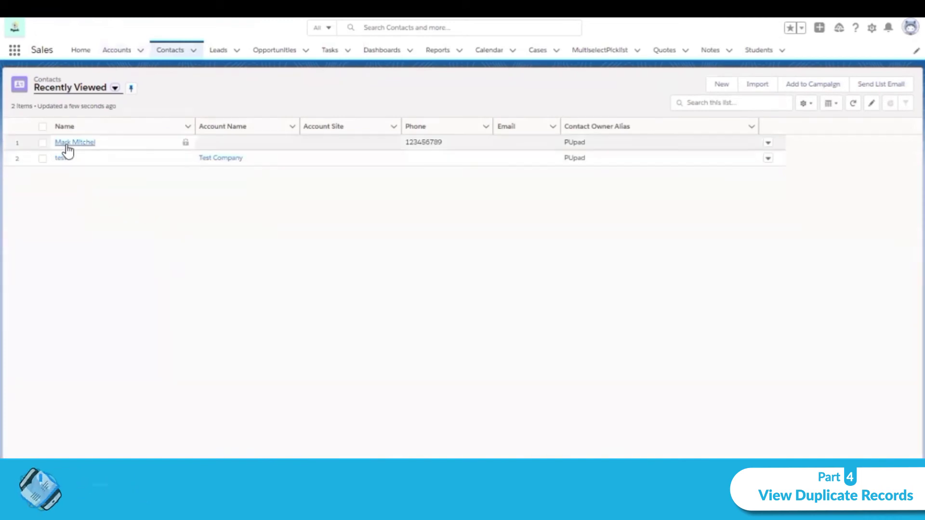
left_click(70, 144)
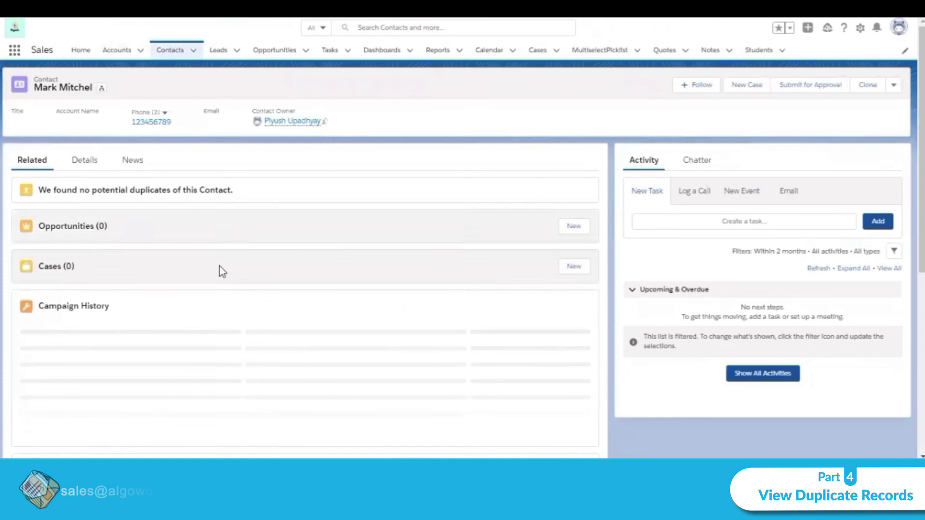
left_click(84, 162)
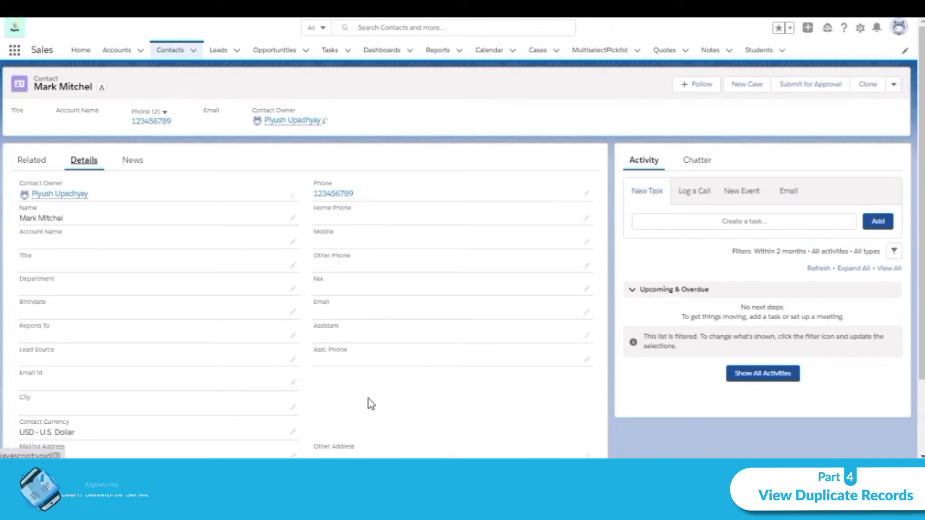
left_click(293, 218)
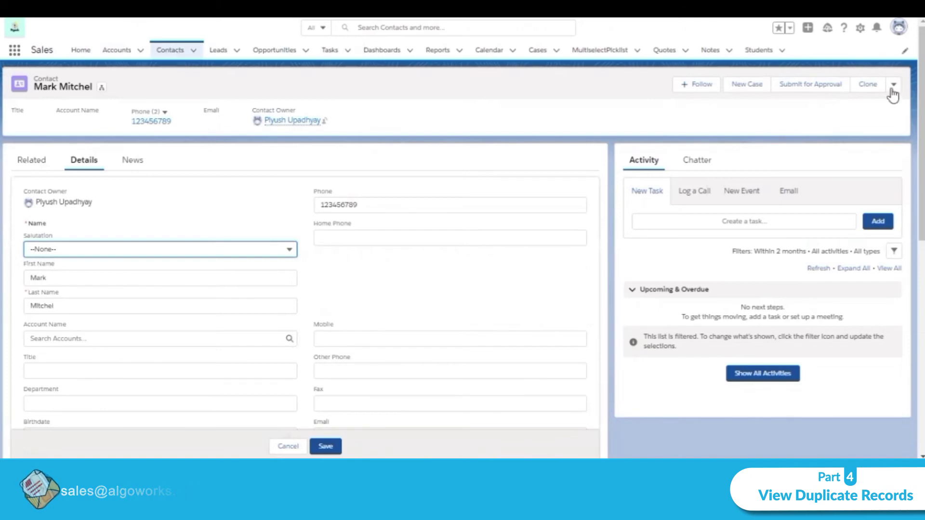
left_click(172, 50)
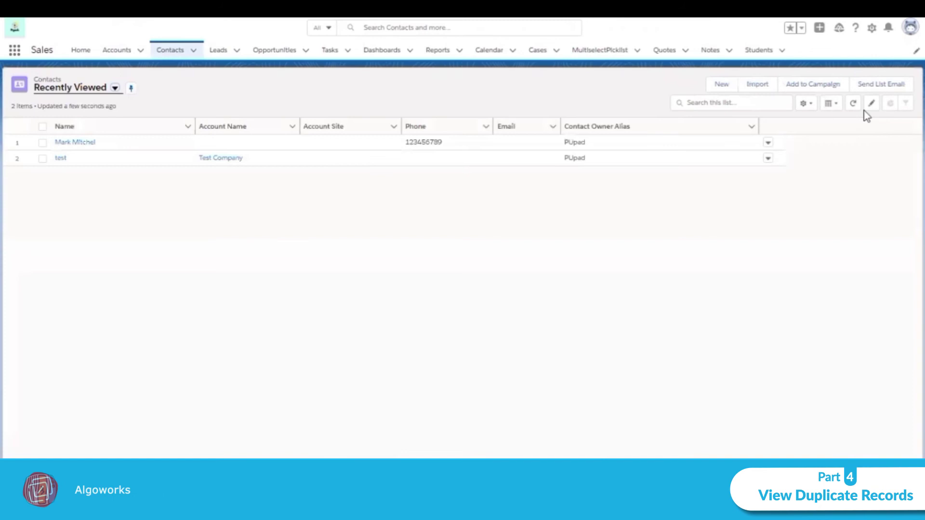
Step: Fill a new contact with the existing contact's first name, a misspelled last name, and identical phone
left_click(718, 87)
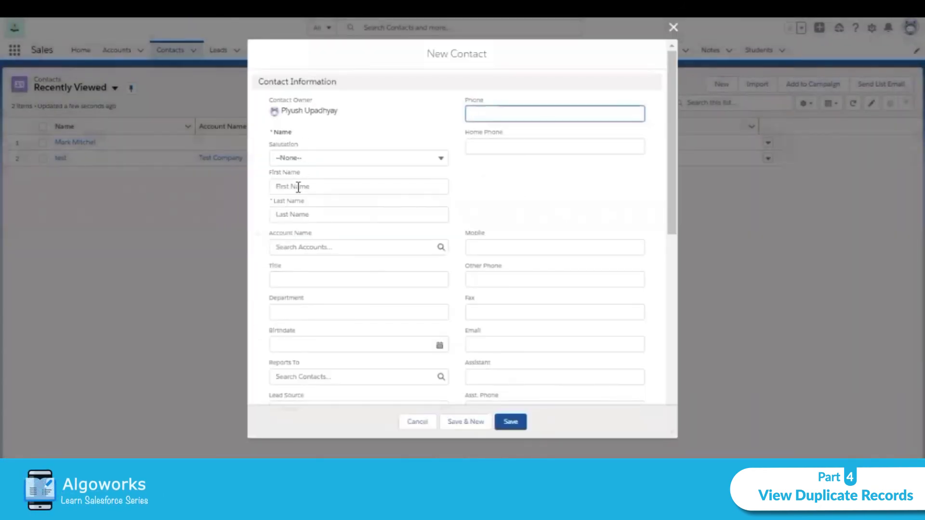
left_click(298, 188)
type("Mark")
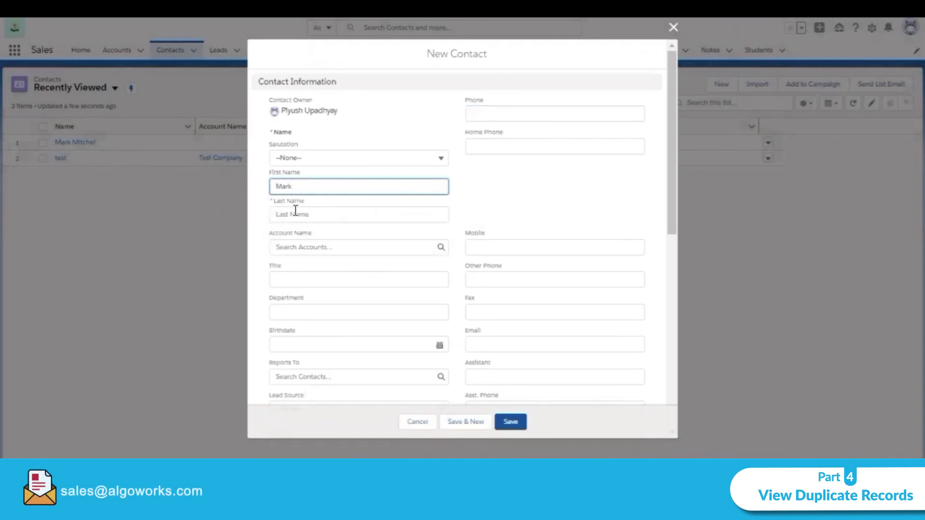
left_click(296, 213)
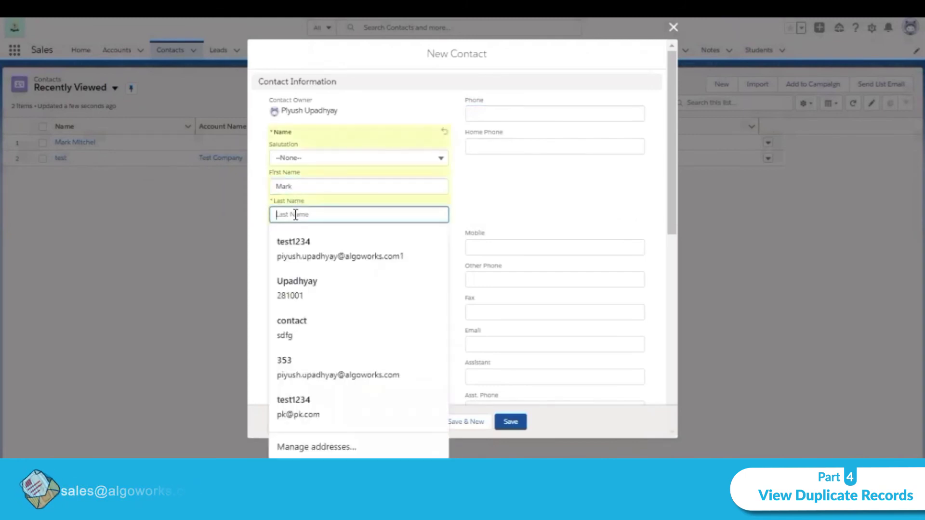
type("Mi")
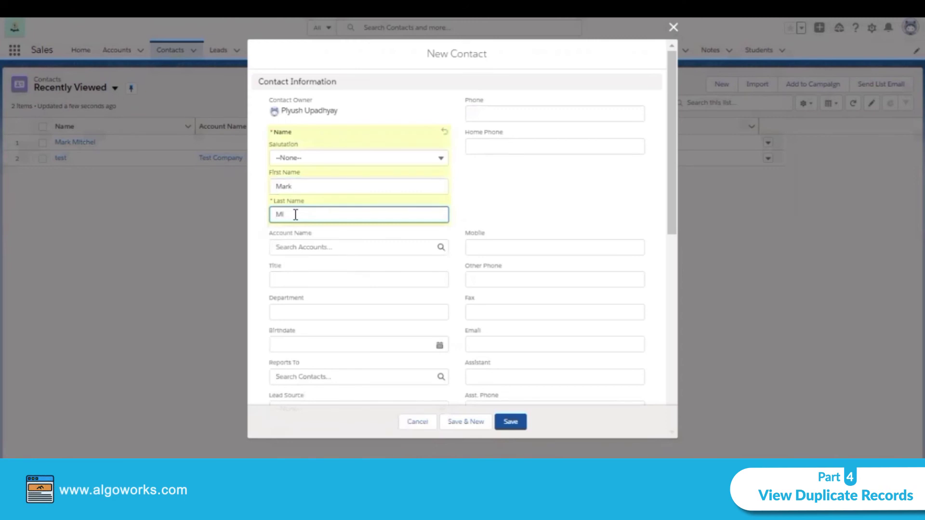
type("tch")
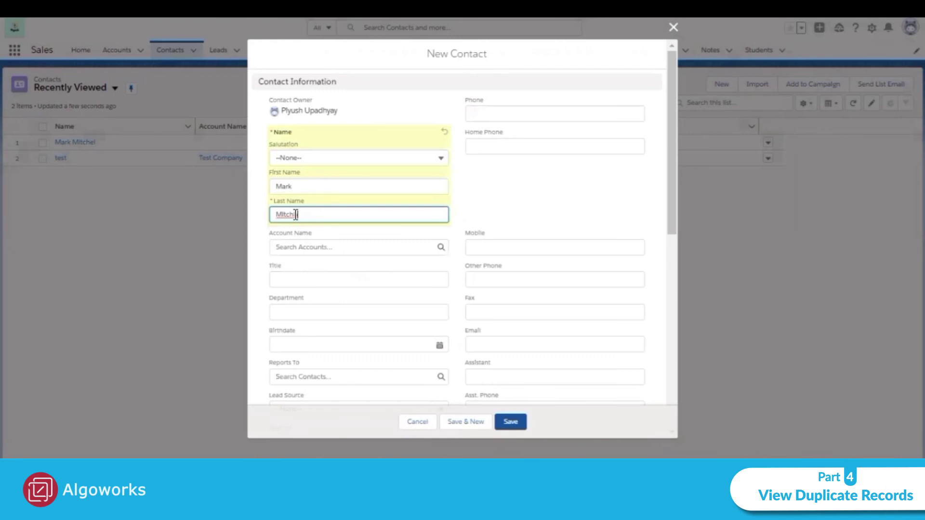
type("hel")
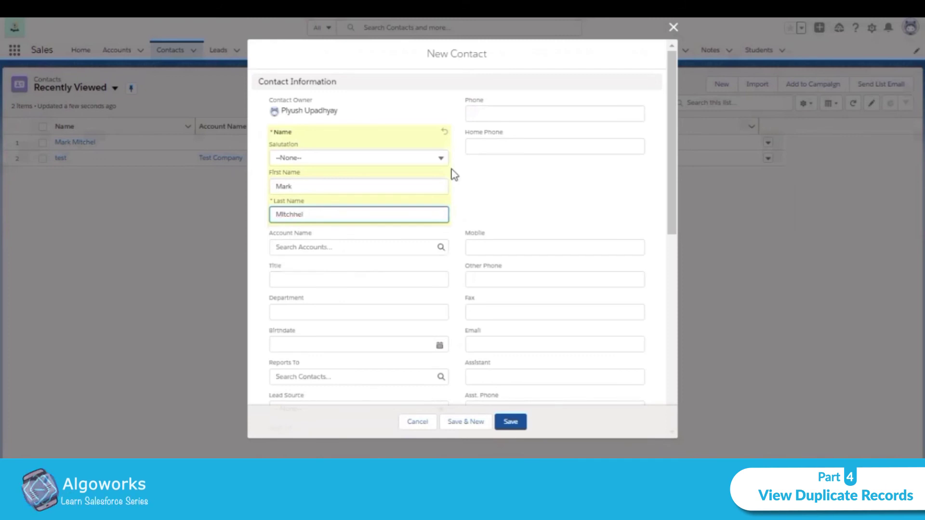
left_click(518, 111)
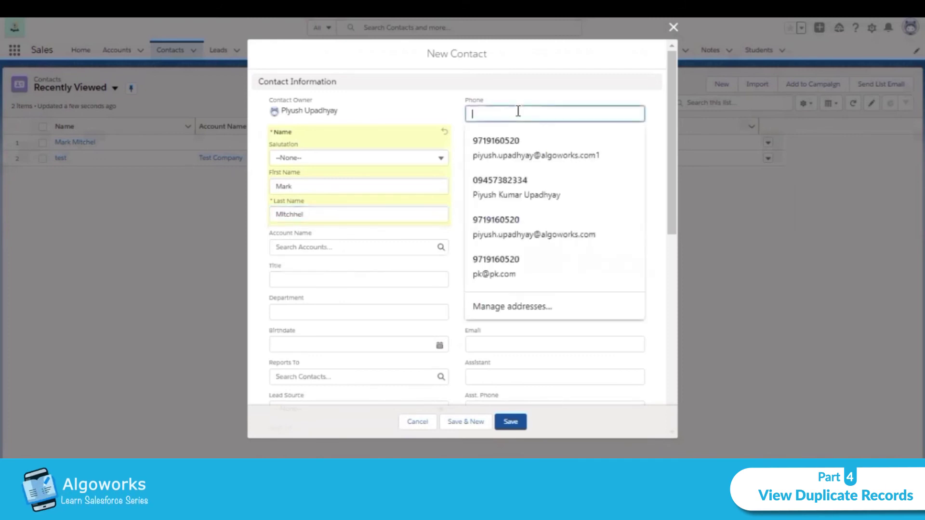
type("12345")
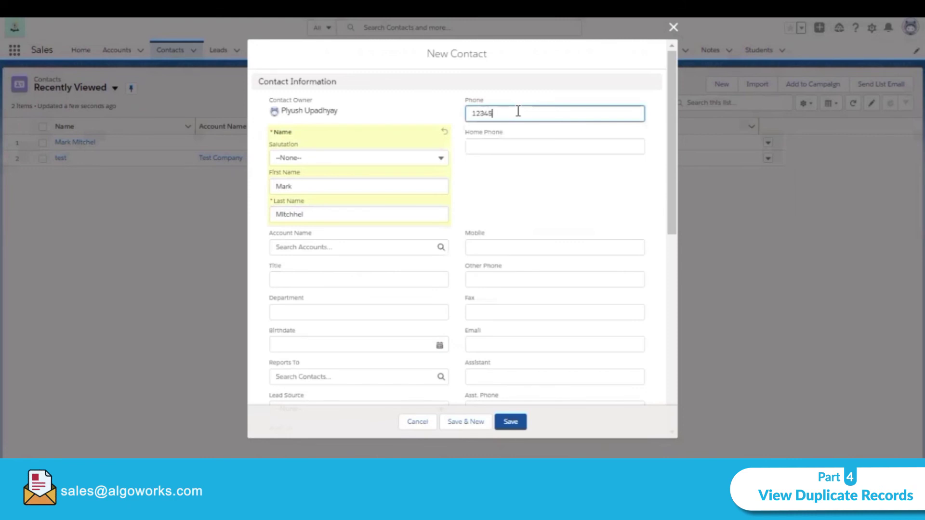
type("6789")
left_click(624, 204)
Step: Save the new contact and list its potential duplicate contact records
key("ctrl+s")
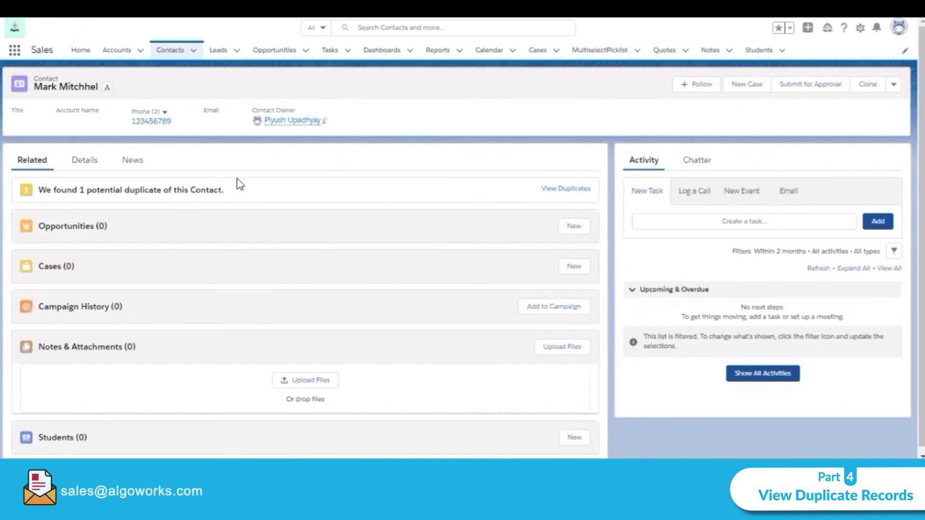
left_click(565, 189)
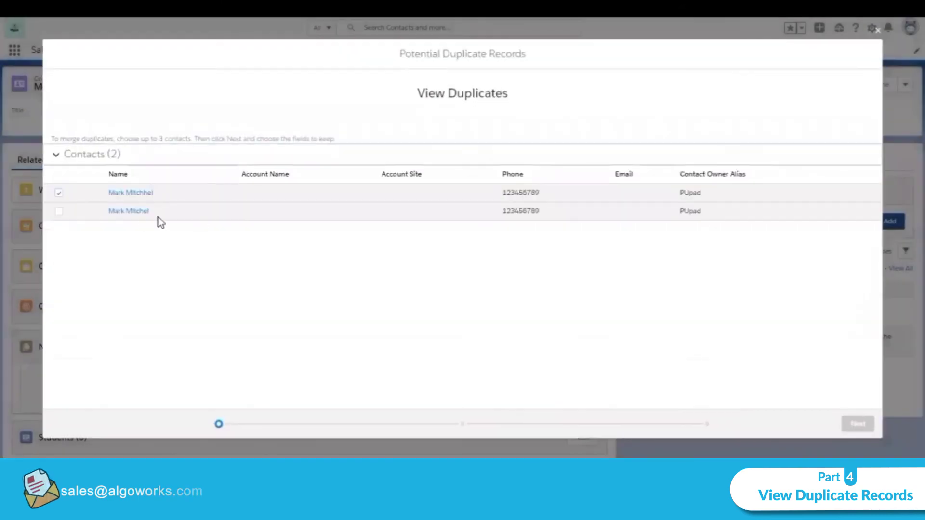